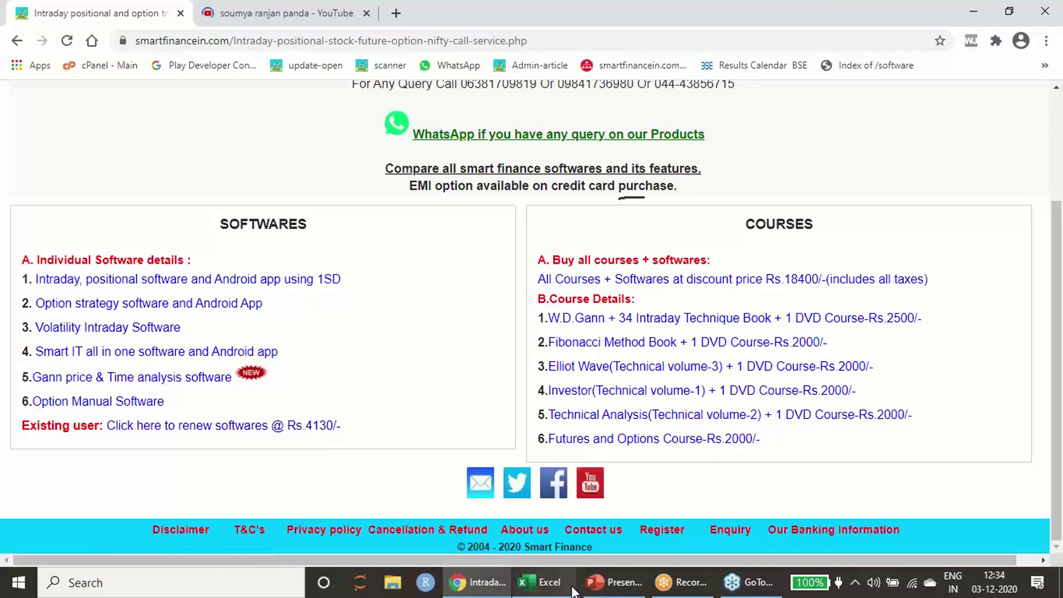
Step: Switch to the vix-2020-1.xlsx workbook in Excel and undo the last change to the NIFTY value in C30
mouse_move(553, 582)
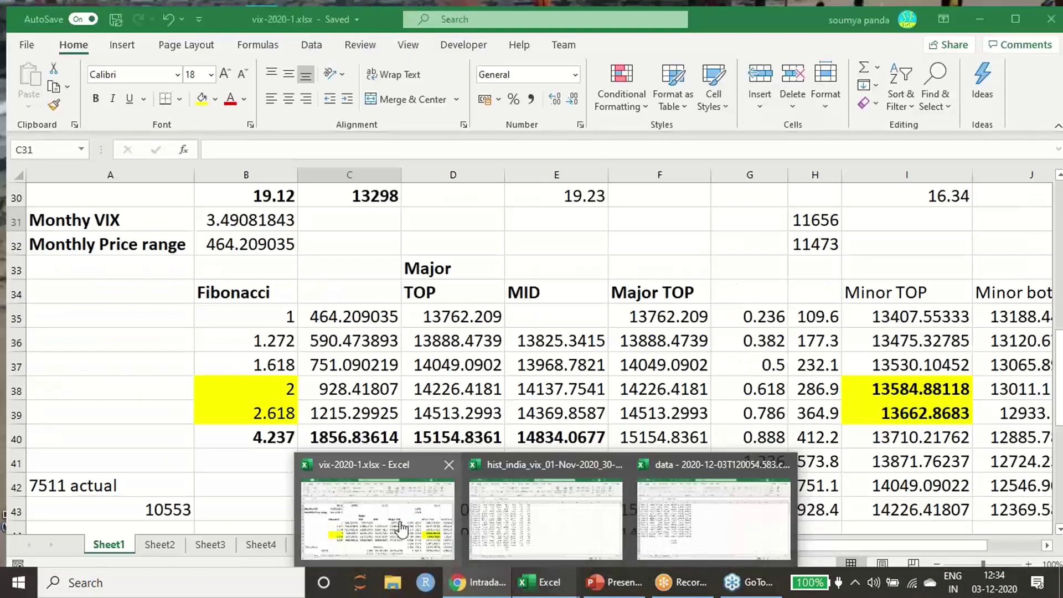
click(403, 527)
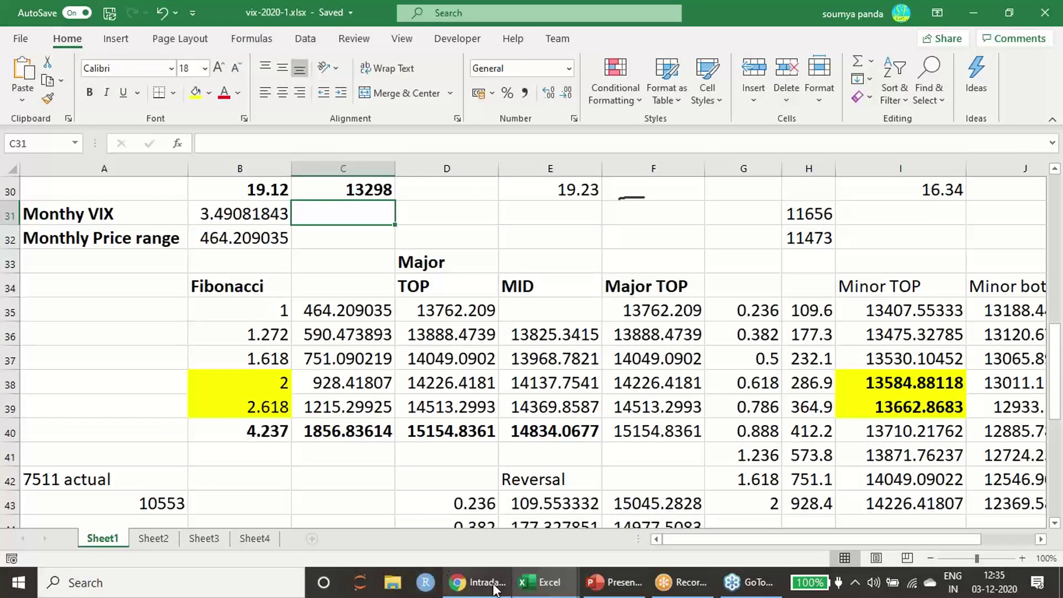
click(495, 589)
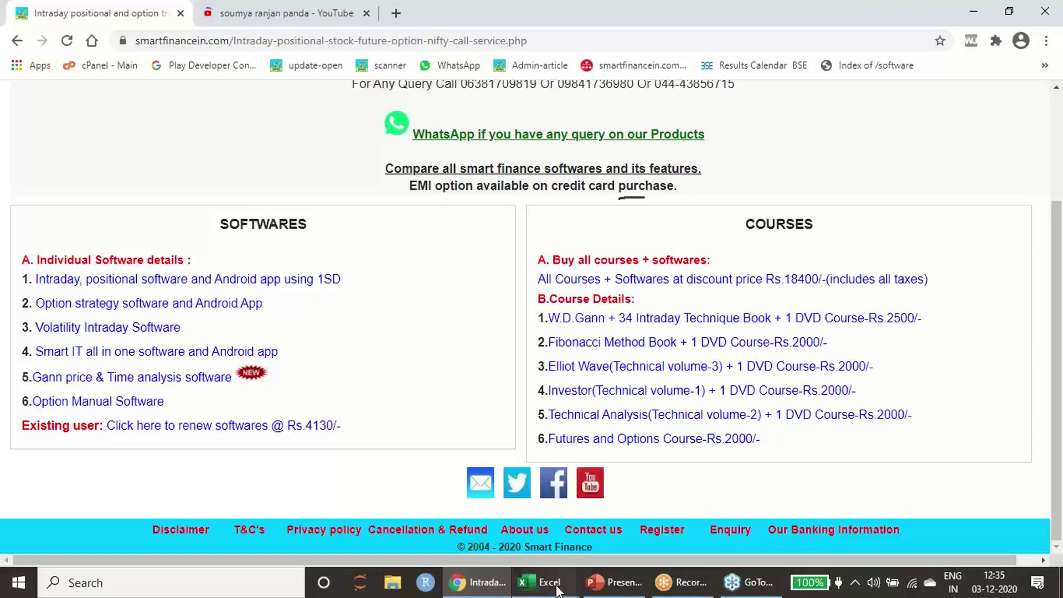
mouse_move(545, 582)
click(424, 545)
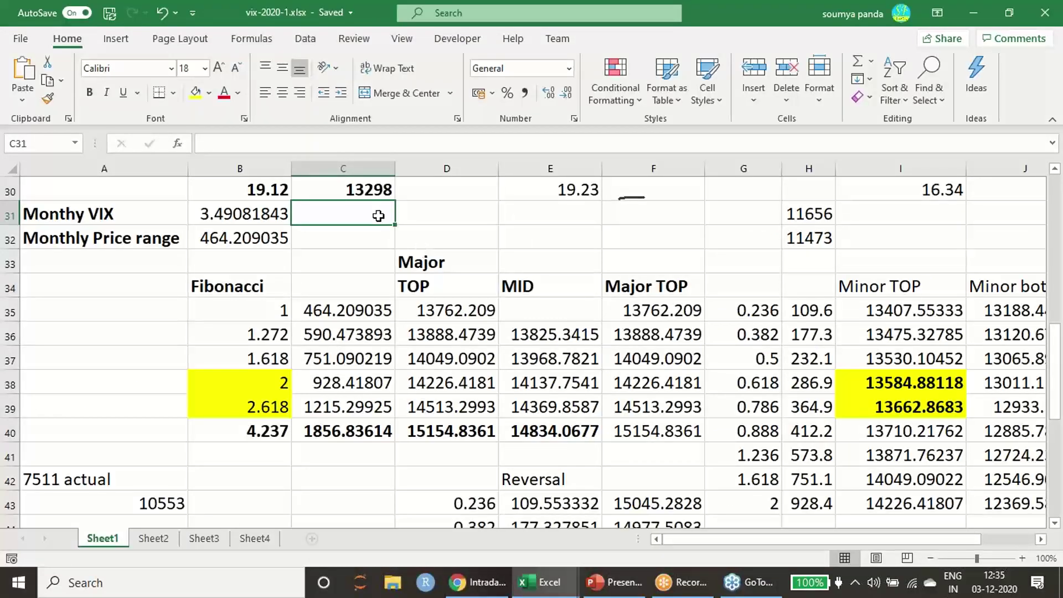
key(ctrl+c)
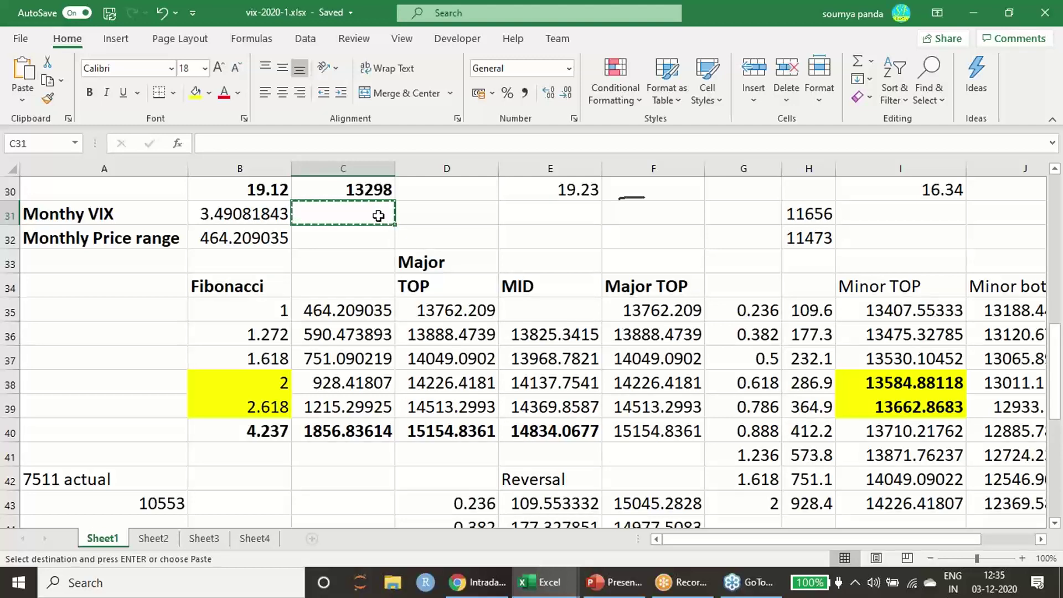
key(ctrl+z)
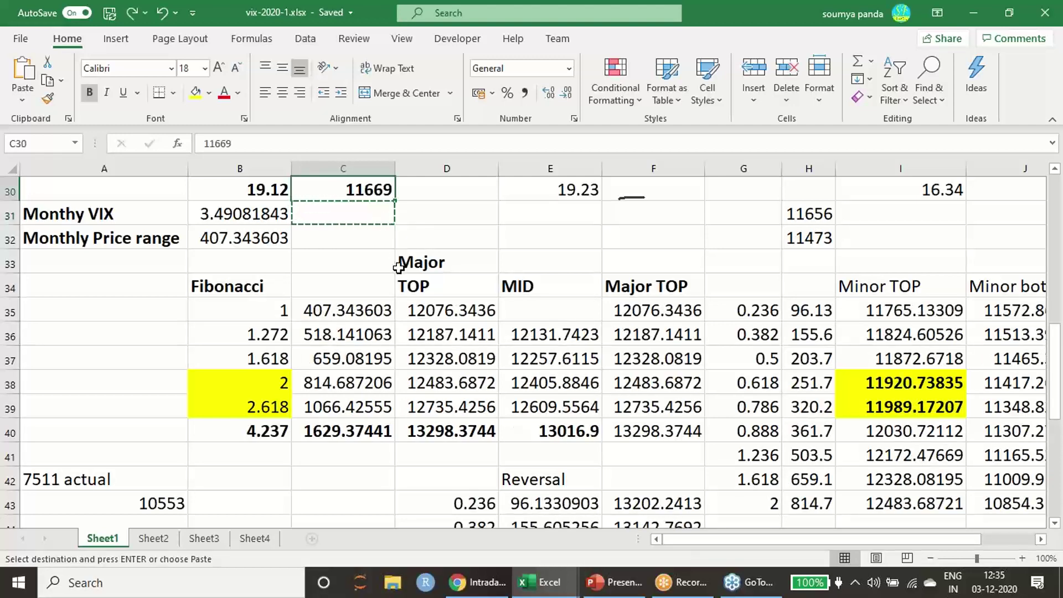
Step: Review the VIX and NIFTY tables on Sheet1, cancel the pending copy of C31, and save the workbook
scroll(399, 269, up, 3)
scroll(399, 268, up, 7)
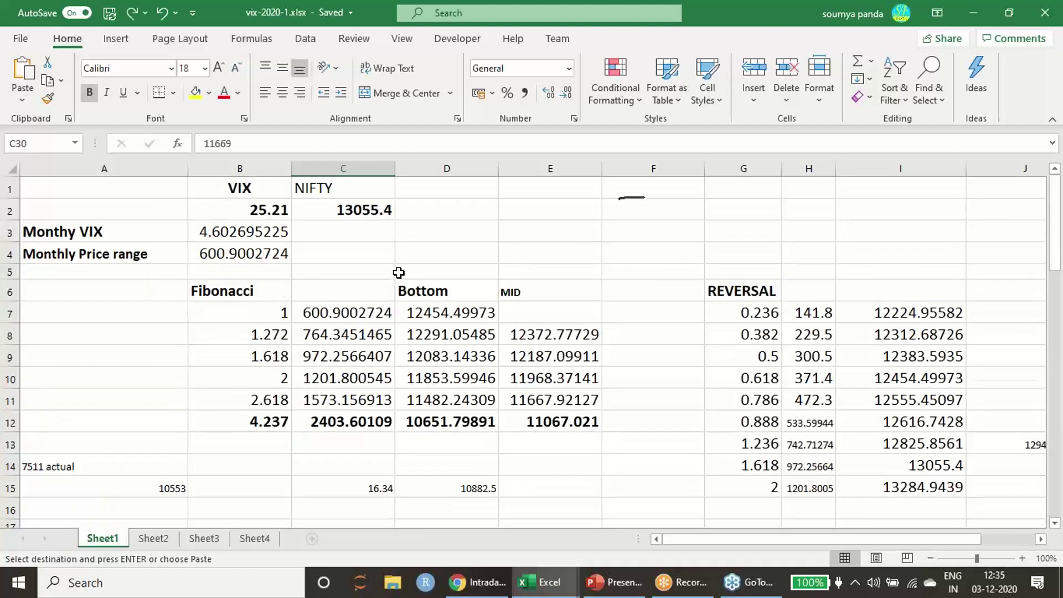
scroll(399, 272, down, 4)
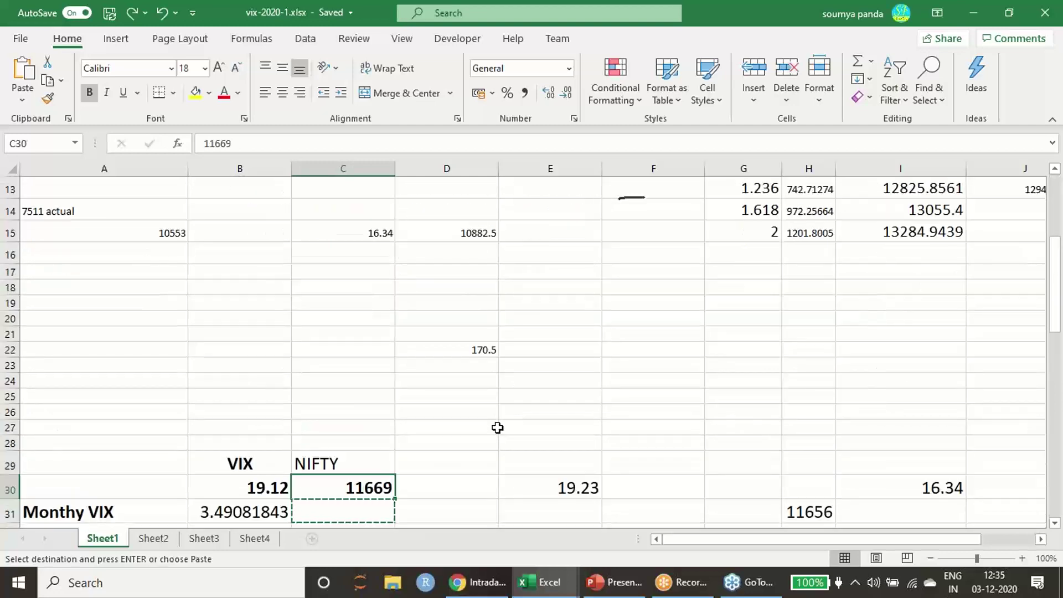
click(497, 429)
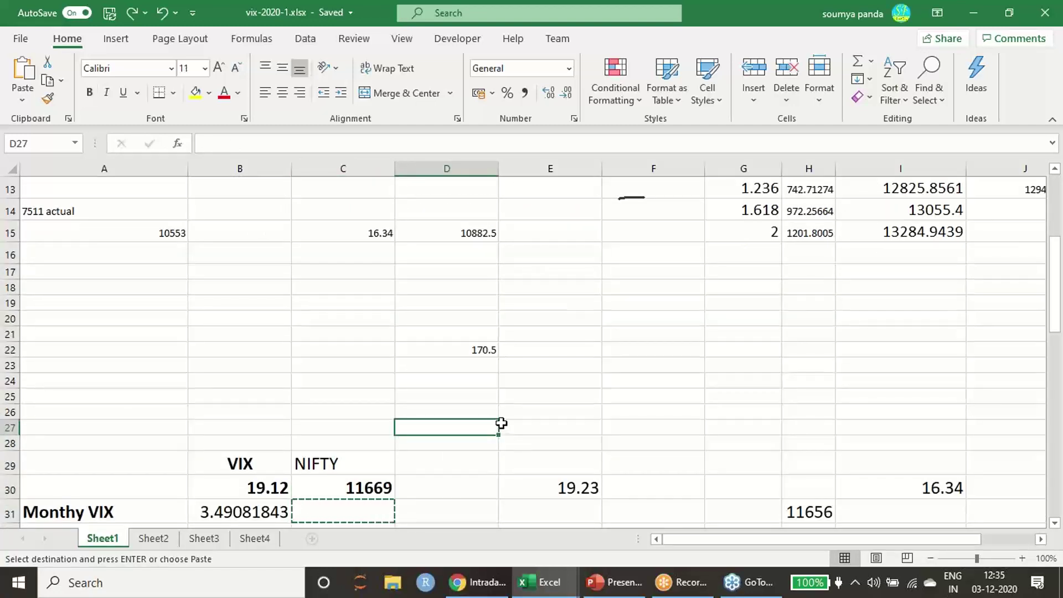
scroll(500, 425, down, 2)
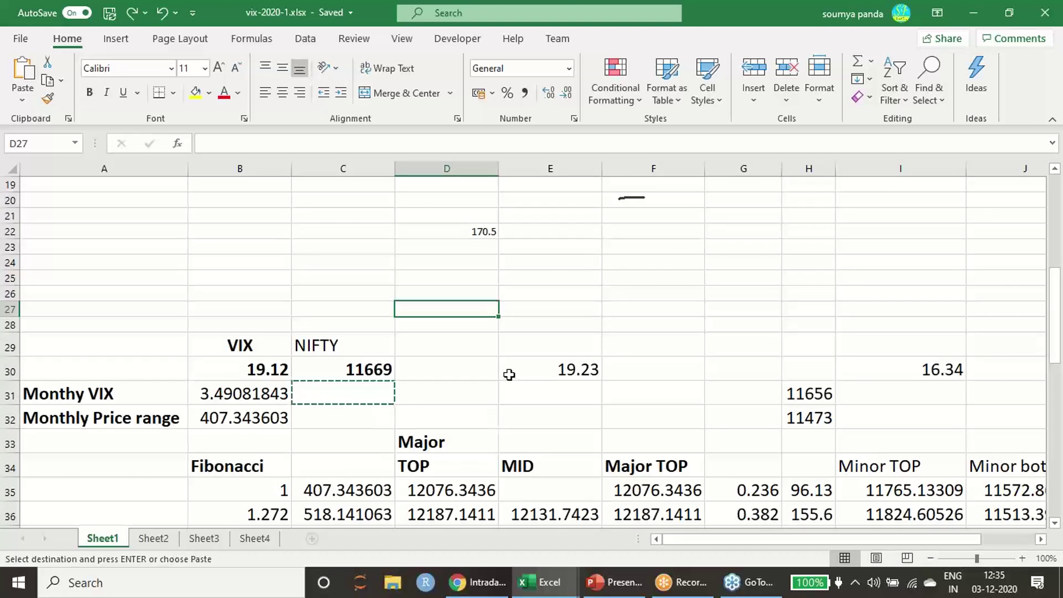
click(498, 399)
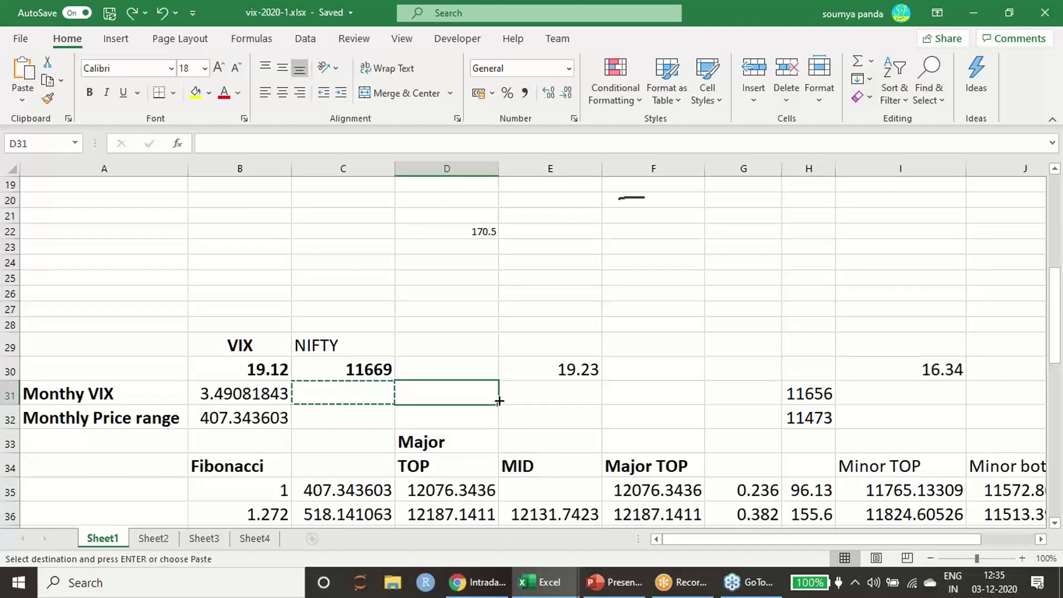
key(Escape)
scroll(534, 394, down, 2)
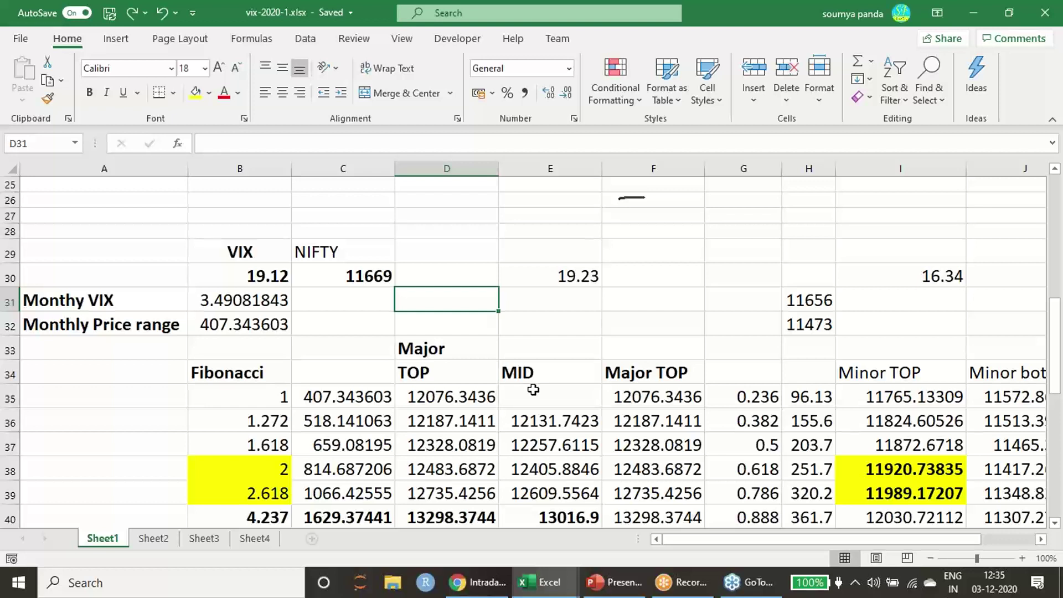
key(ctrl+s)
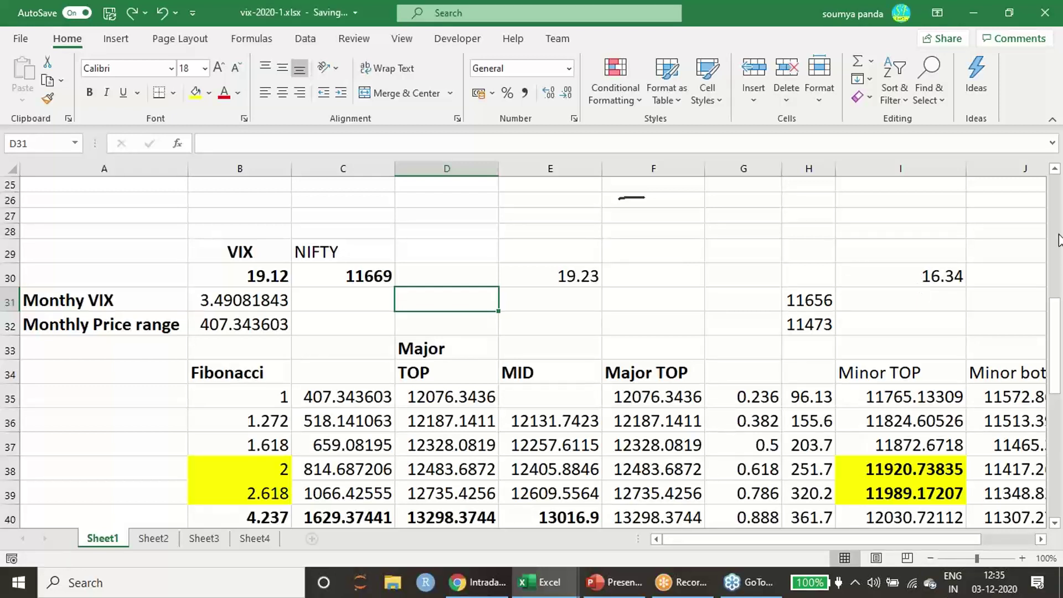
Step: Handwrite 7500 and 13000 in blue over the cells beside the VIX and NIFTY inputs, and clear the annotations
mouse_move(637, 235)
mouse_down()
mouse_move(663, 270)
mouse_move(671, 248)
mouse_move(685, 261)
mouse_move(737, 236)
mouse_move(760, 240)
mouse_up()
mouse_move(669, 300)
mouse_down()
mouse_move(671, 326)
mouse_move(687, 306)
mouse_move(720, 324)
mouse_move(783, 285)
mouse_up()
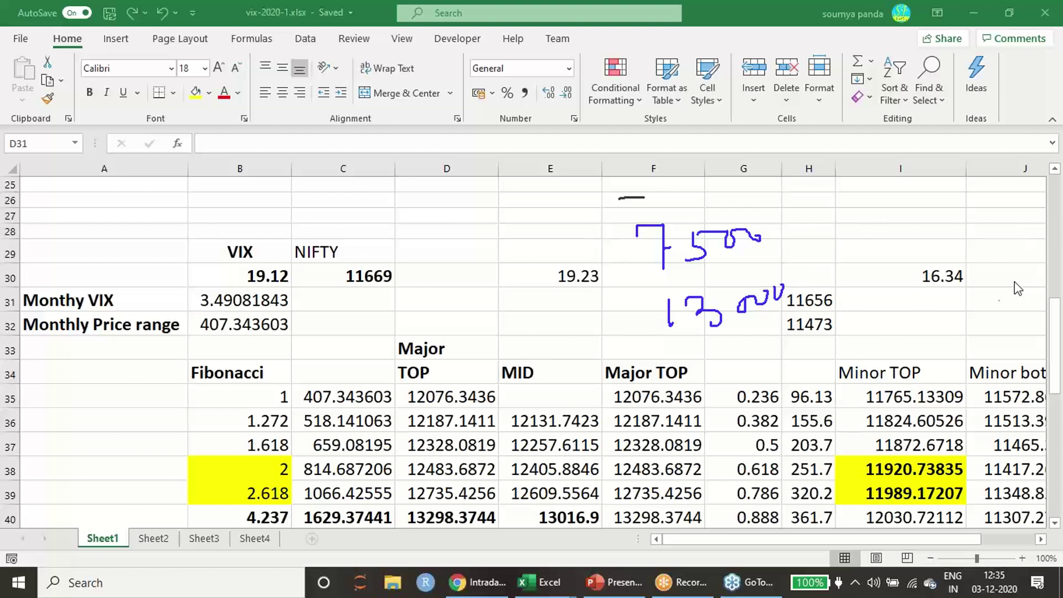
drag(731, 259, 797, 226)
click(782, 229)
drag(795, 287, 804, 284)
key(e)
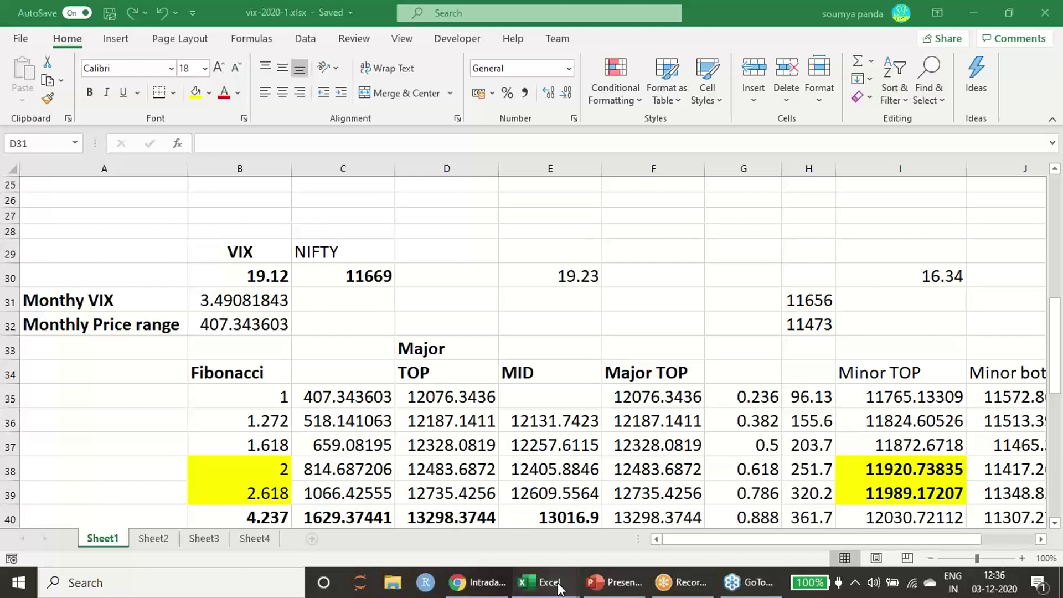
Step: Switch to Chrome and show the YouTube channel's videos page
mouse_move(546, 587)
click(463, 590)
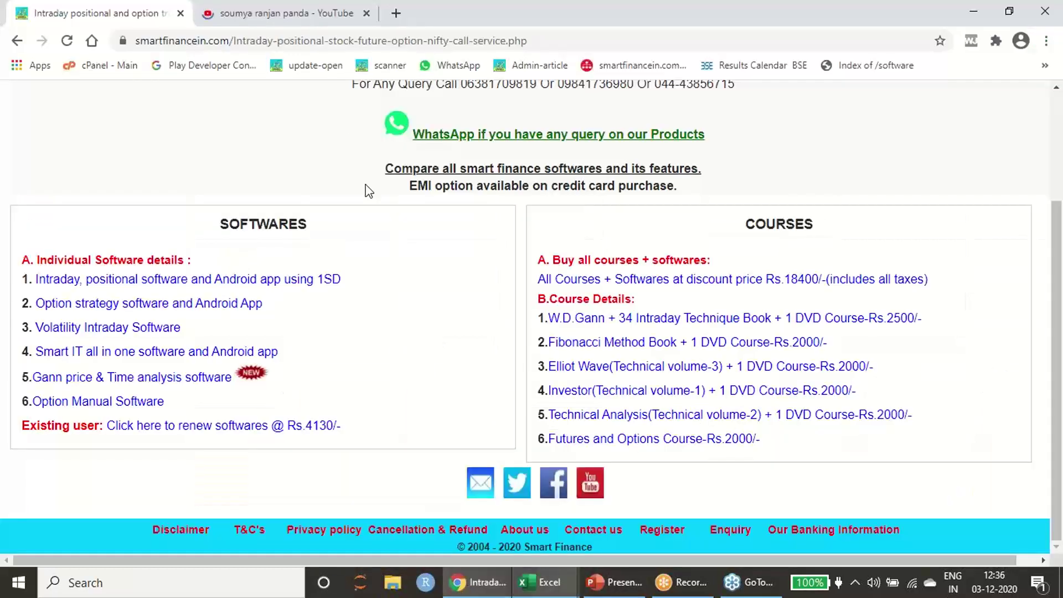
click(294, 16)
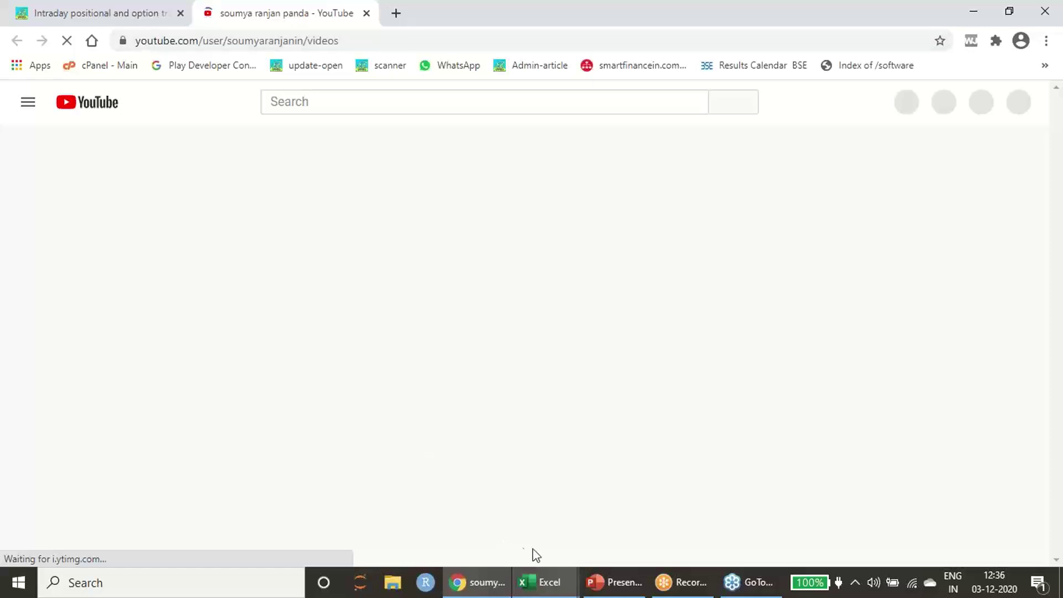
Step: Switch to hist_india_vix_01-Nov-2020_30-Nov-2020.csv in Excel and view the November VIX data from its header row
mouse_move(557, 583)
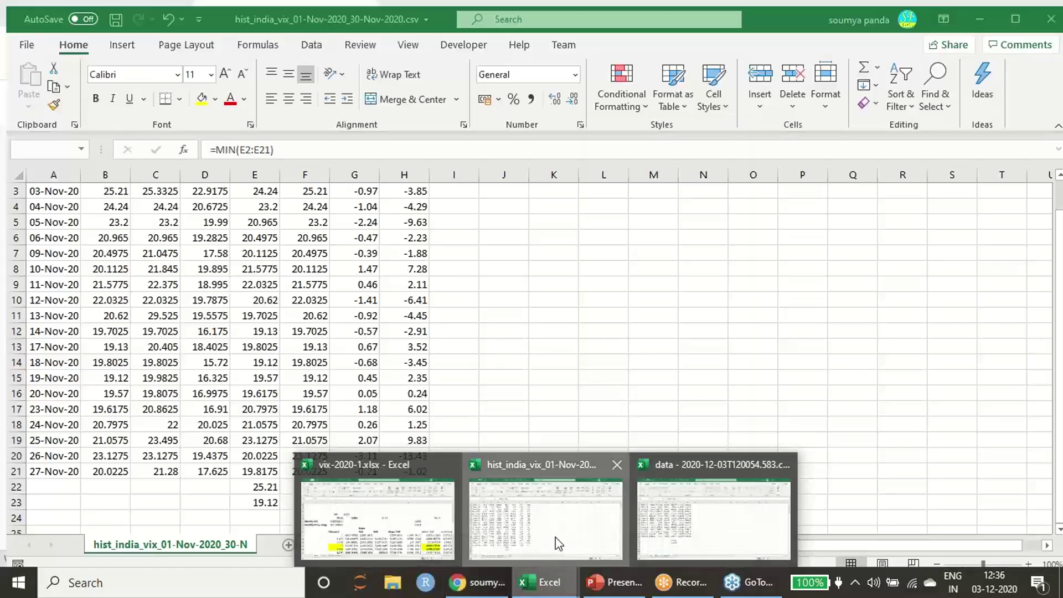
click(555, 540)
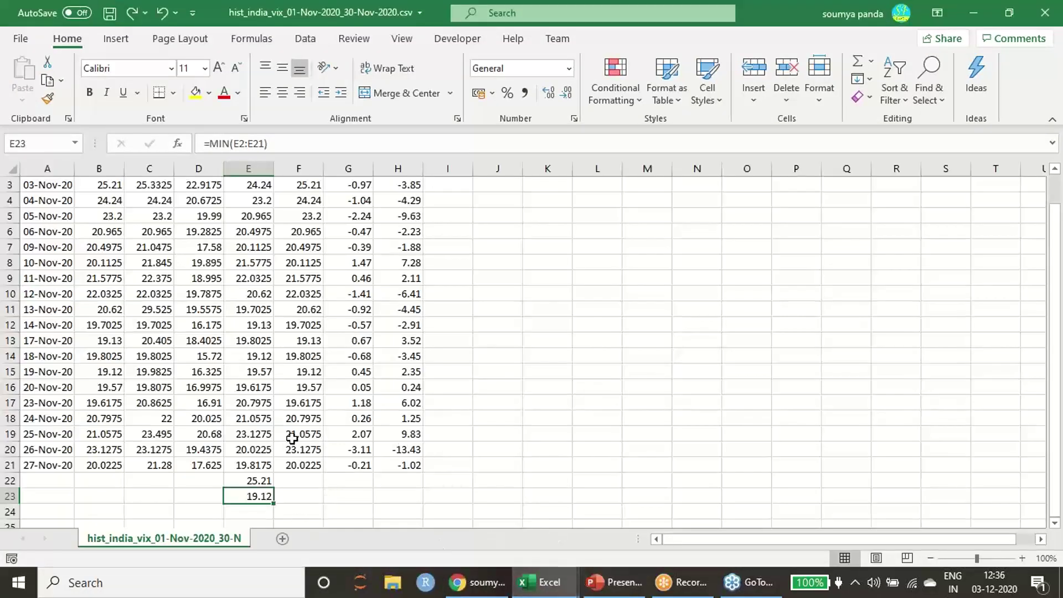
scroll(282, 436, up, 1)
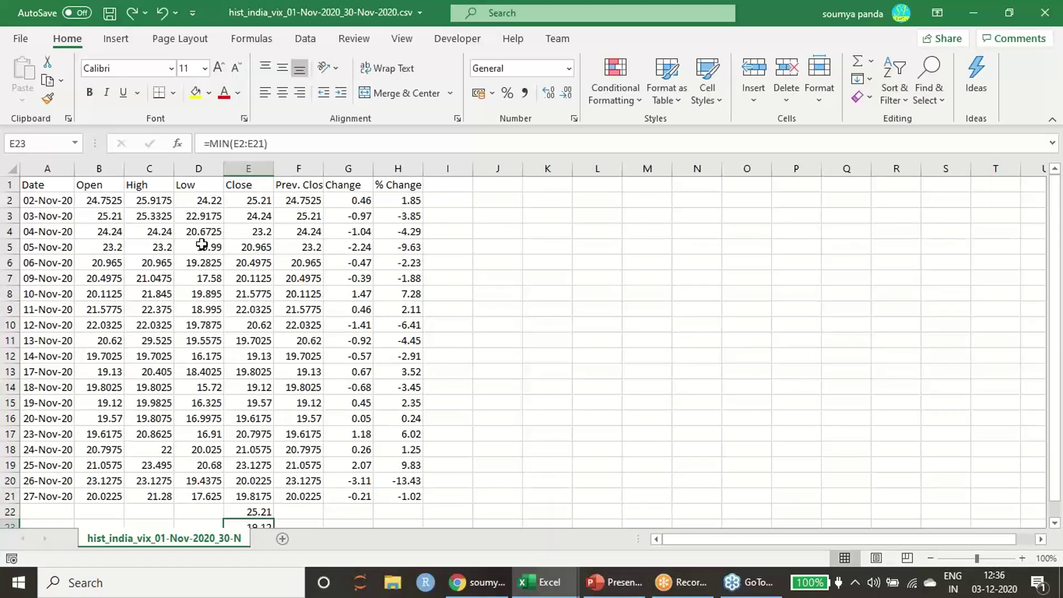
Step: Switch to the data - 2020-12-03T120054.583.csv workbook and examine the November 2020 prices, including the 02-Nov-20 close in E2
mouse_move(547, 581)
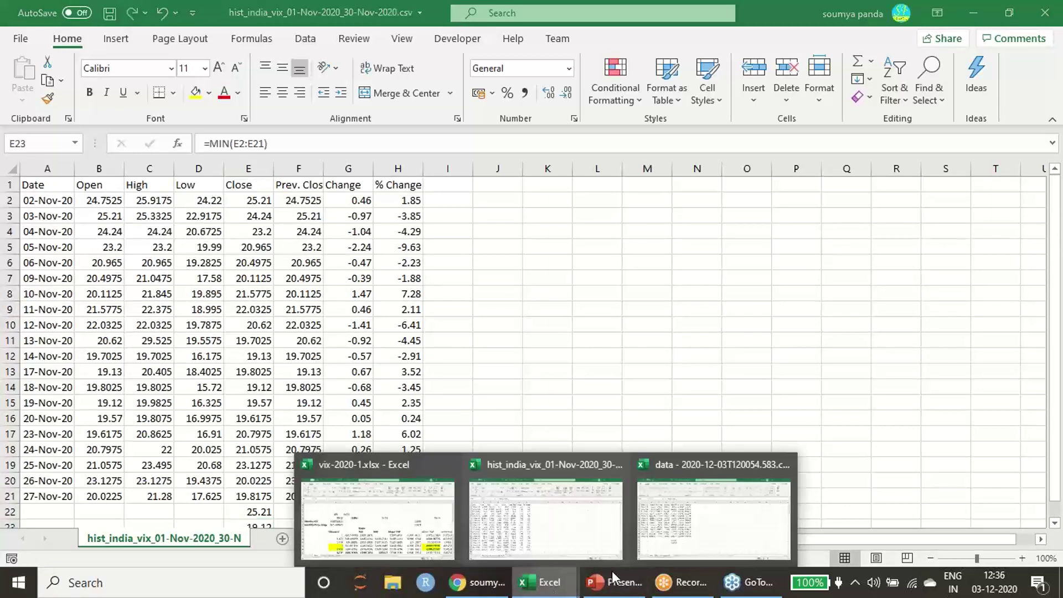
click(702, 533)
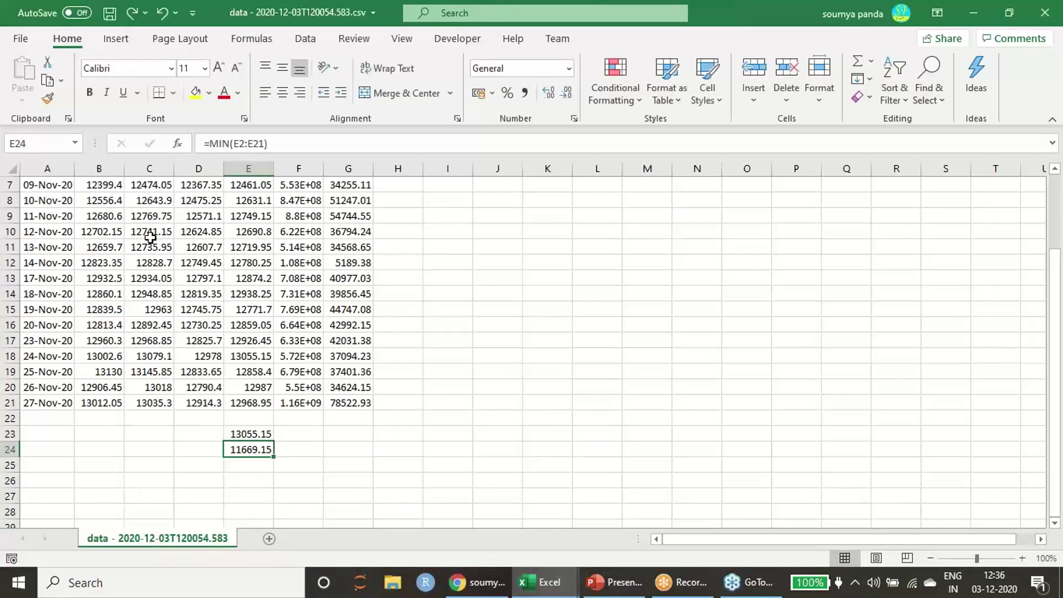
scroll(150, 238, up, 2)
scroll(156, 244, down, 1)
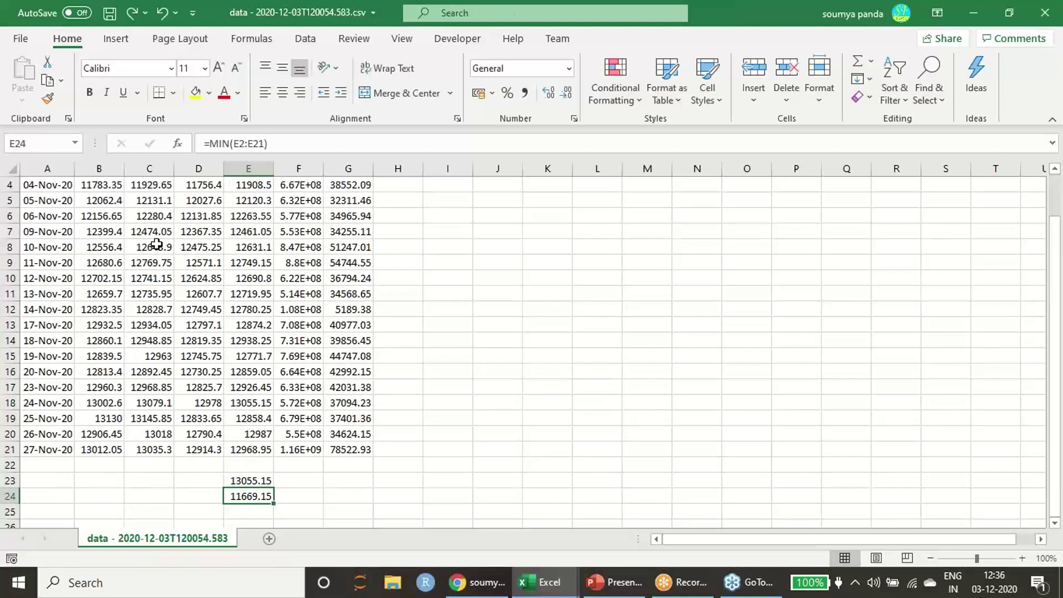
scroll(158, 244, up, 1)
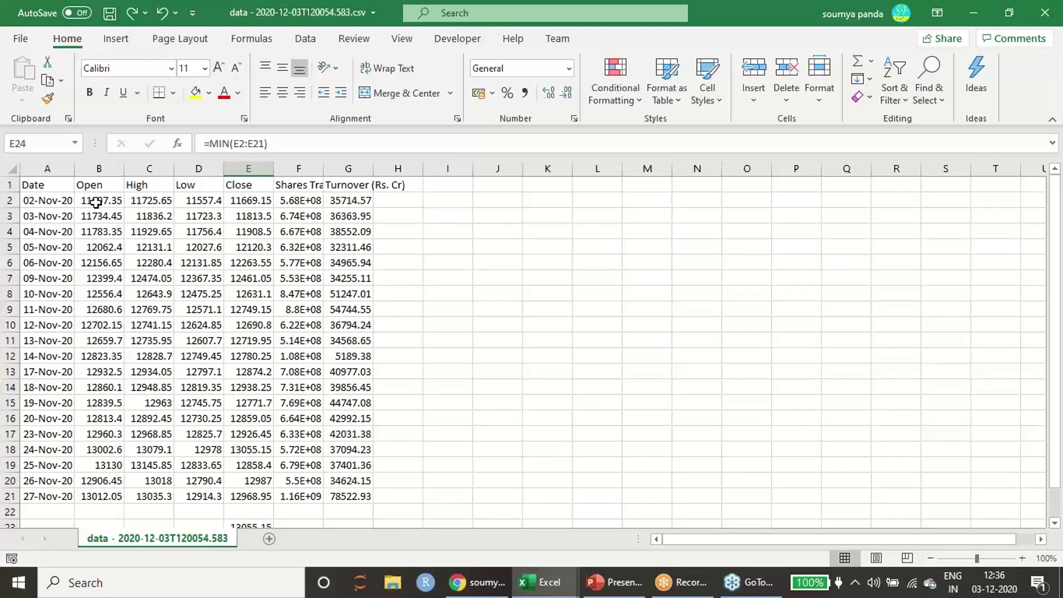
click(256, 203)
scroll(264, 429, down, 1)
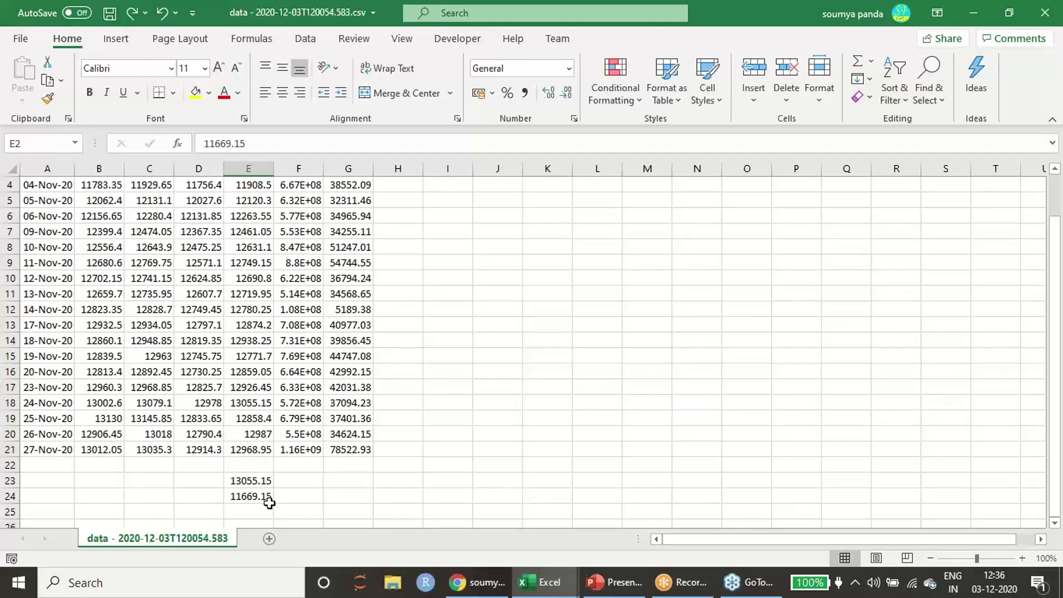
scroll(288, 482, up, 1)
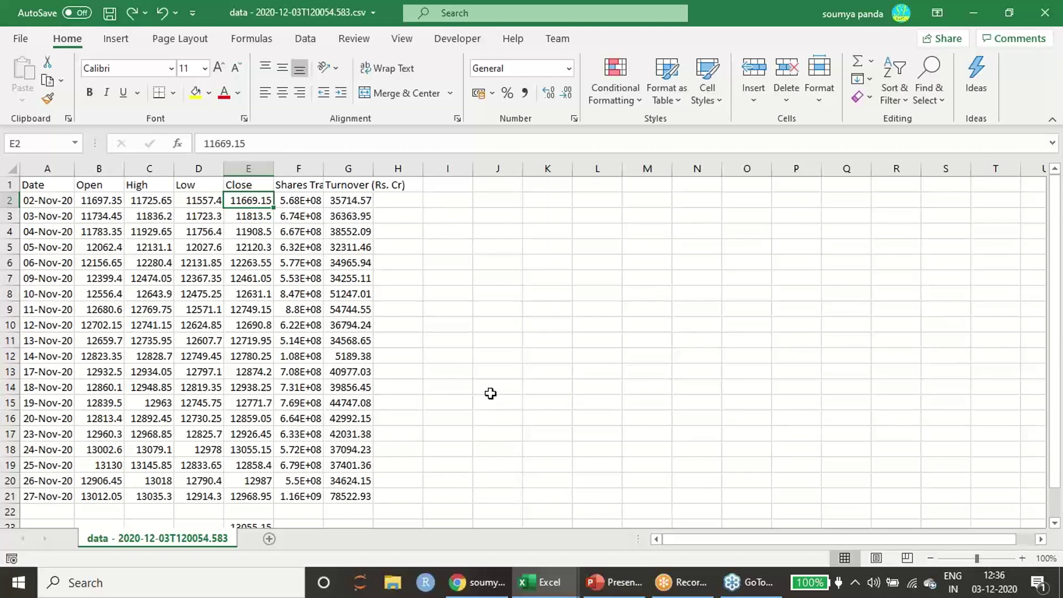
scroll(491, 394, down, 1)
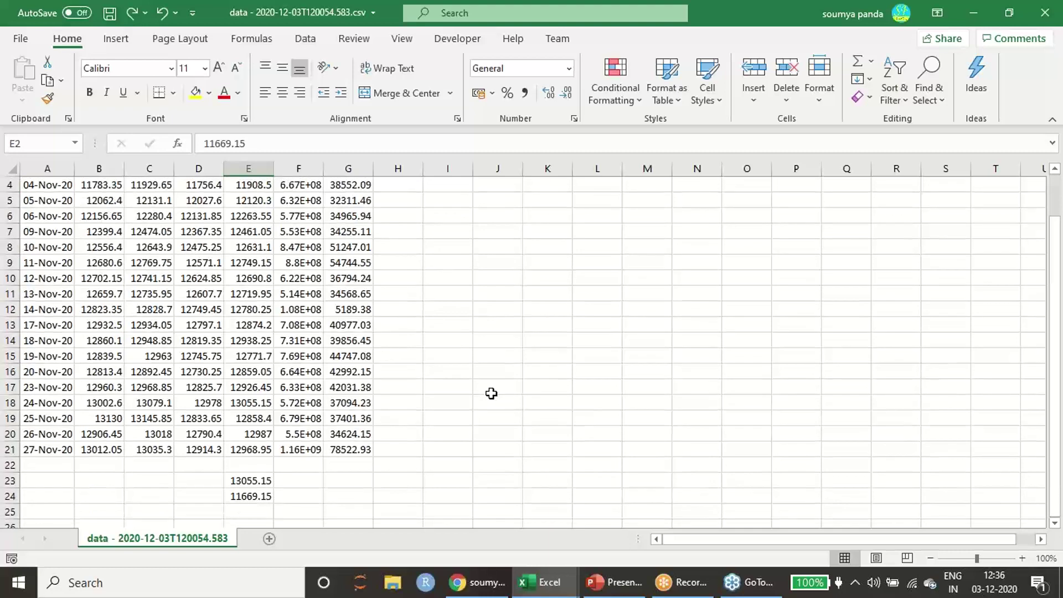
scroll(499, 404, up, 1)
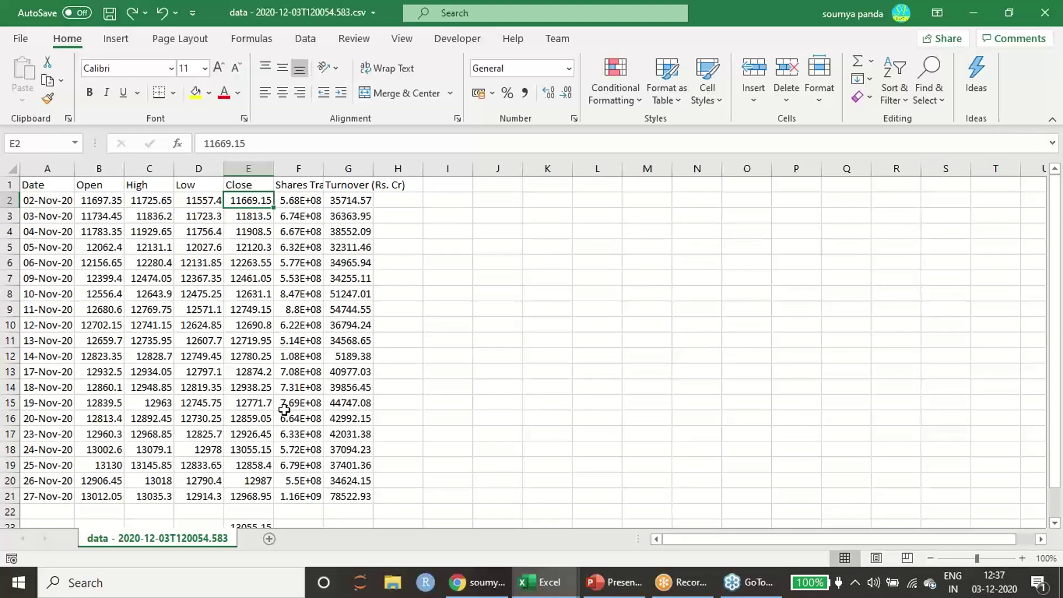
Step: Inspect the MAX and MIN formulas for the closing prices in E23 and E24
scroll(286, 411, down, 2)
click(258, 434)
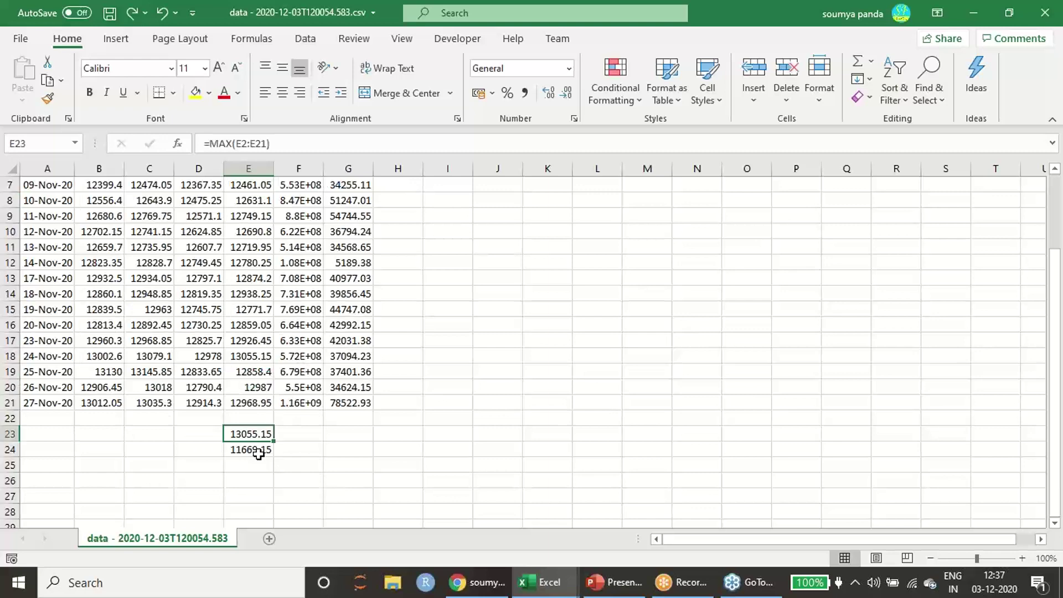
click(256, 450)
Step: Return to the hist_india_vix workbook and inspect the 02-Nov-20 close in E2 and the MAX and MIN formulas in E22 and E23
mouse_move(556, 589)
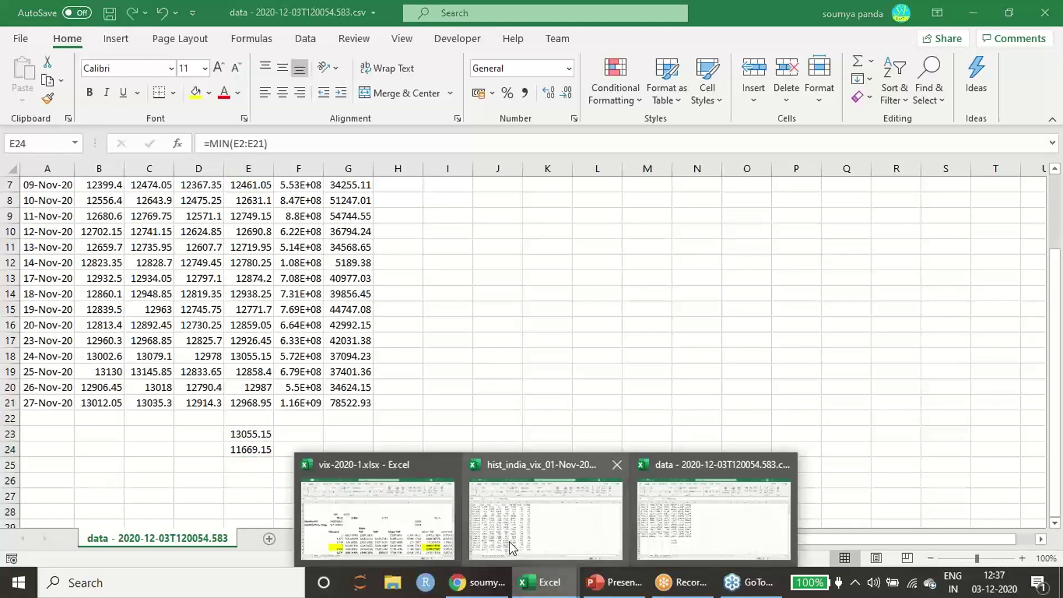
mouse_move(406, 536)
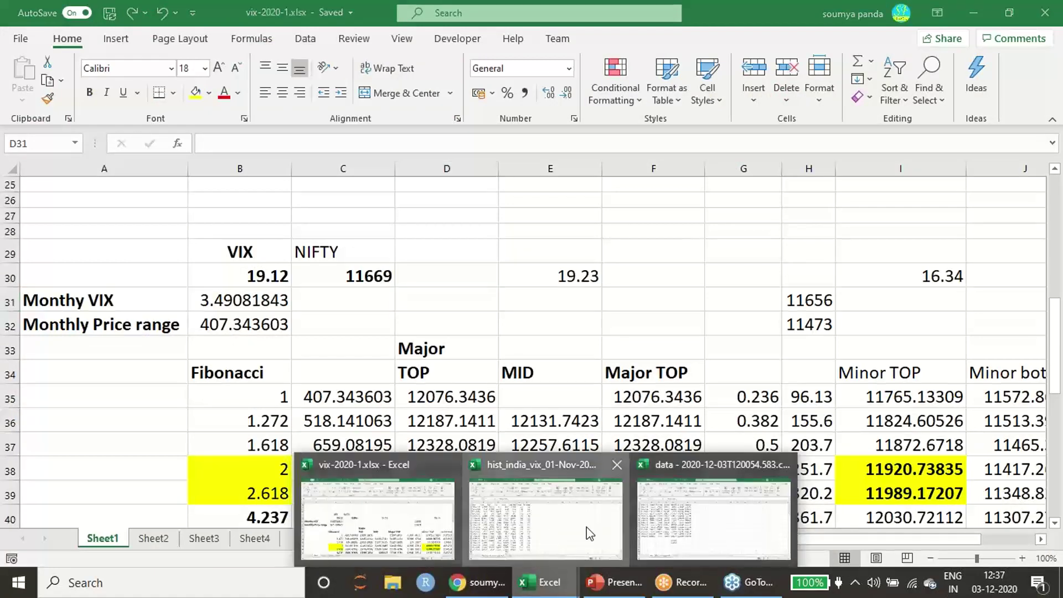
click(593, 533)
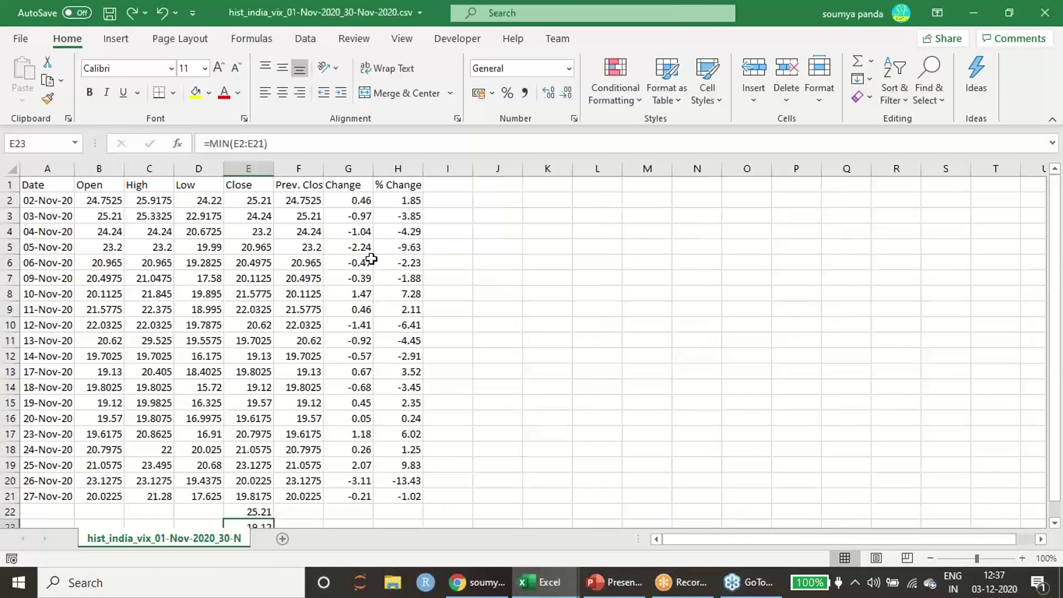
click(255, 203)
scroll(290, 491, down, 1)
click(268, 465)
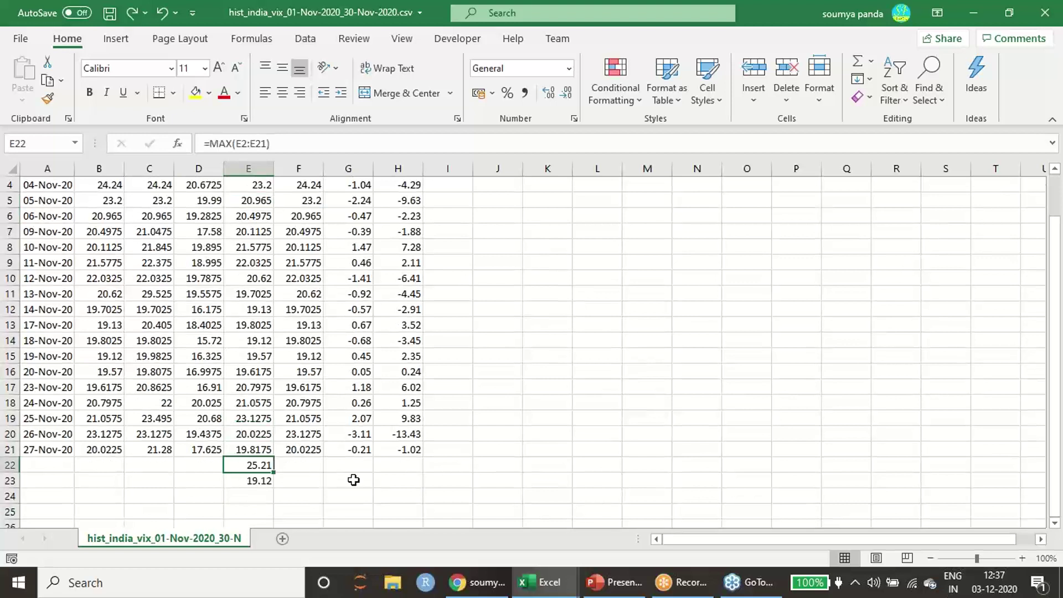
click(260, 481)
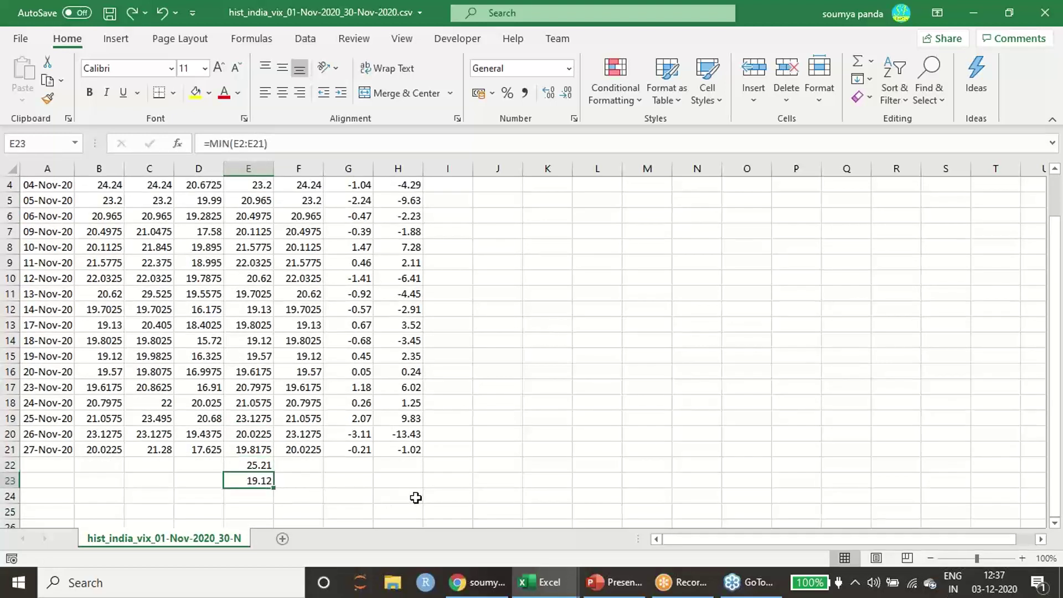
Step: Switch to the vix-2020-1.xlsx workbook and view the lower VIX and NIFTY calculation table on Sheet1
click(542, 582)
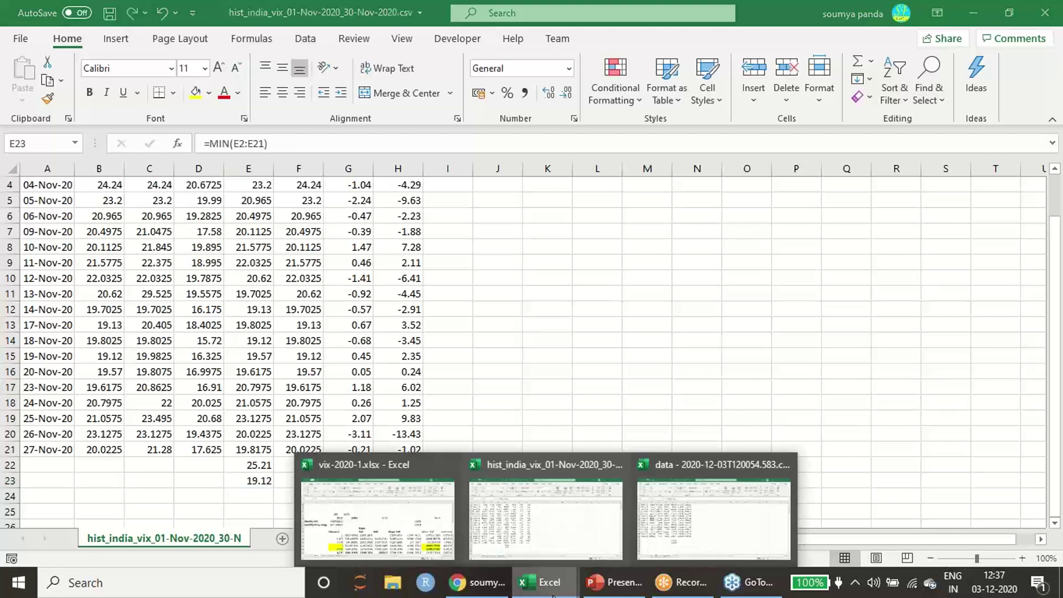
click(399, 529)
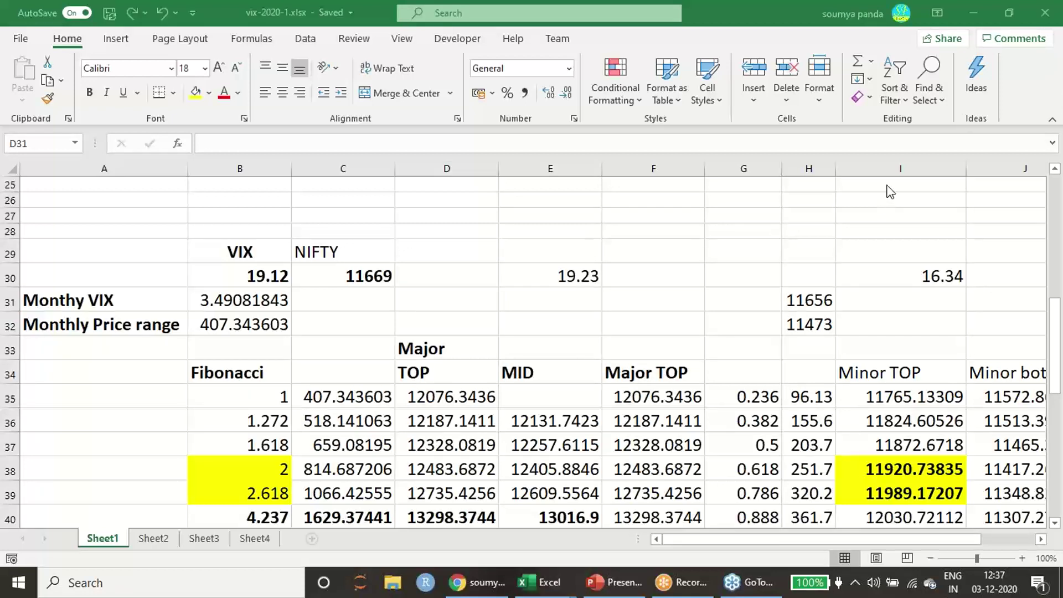
Step: Switch to Chrome, browse the YouTube channel's uploaded Nifty videos, and open the smartfinancein.com page with software and courses
key(alt+Tab)
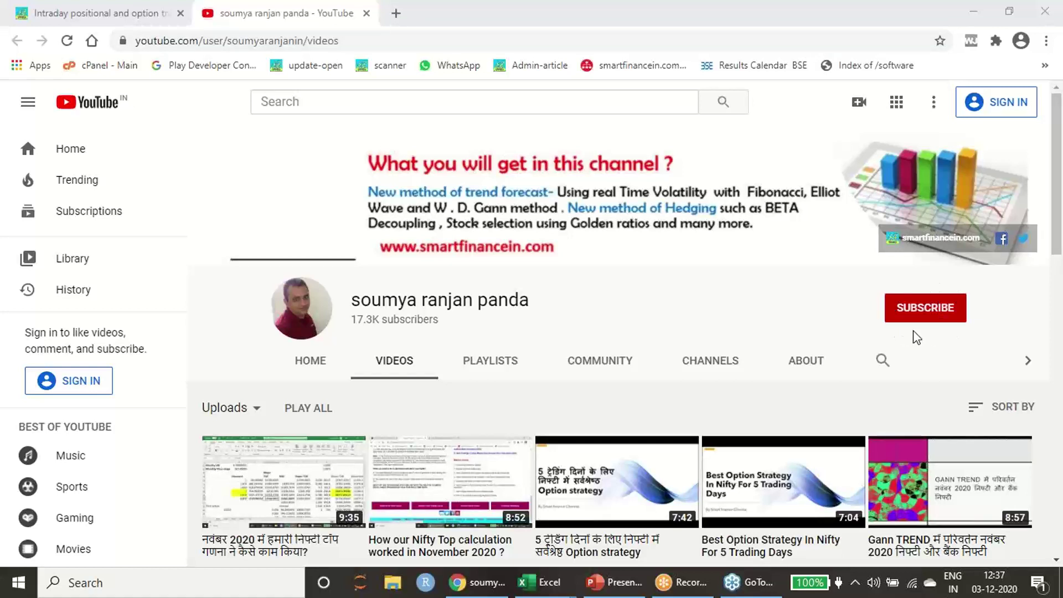
scroll(945, 314, down, 3)
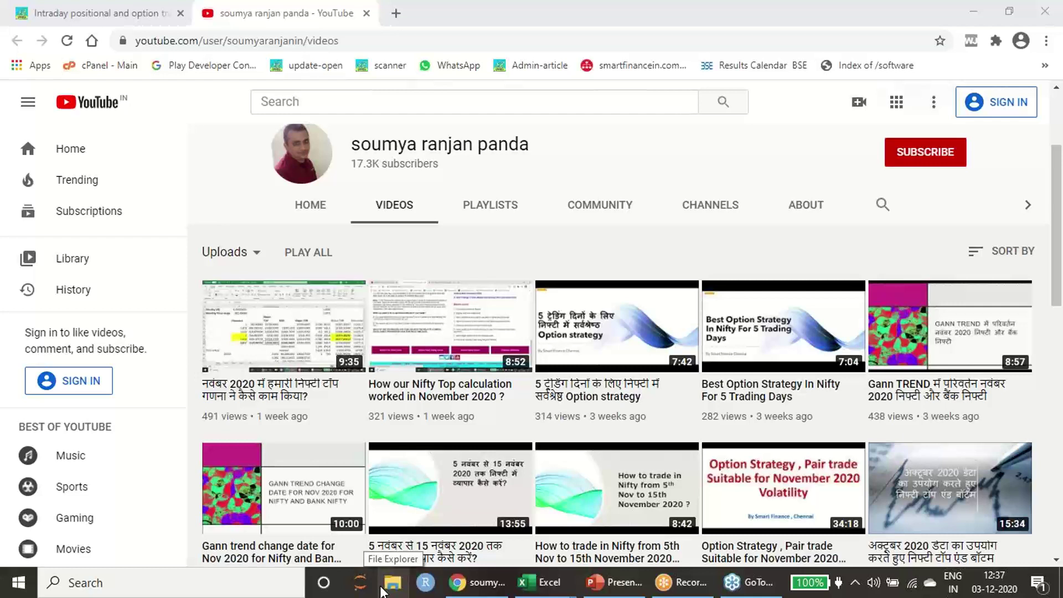
scroll(463, 497, down, 2)
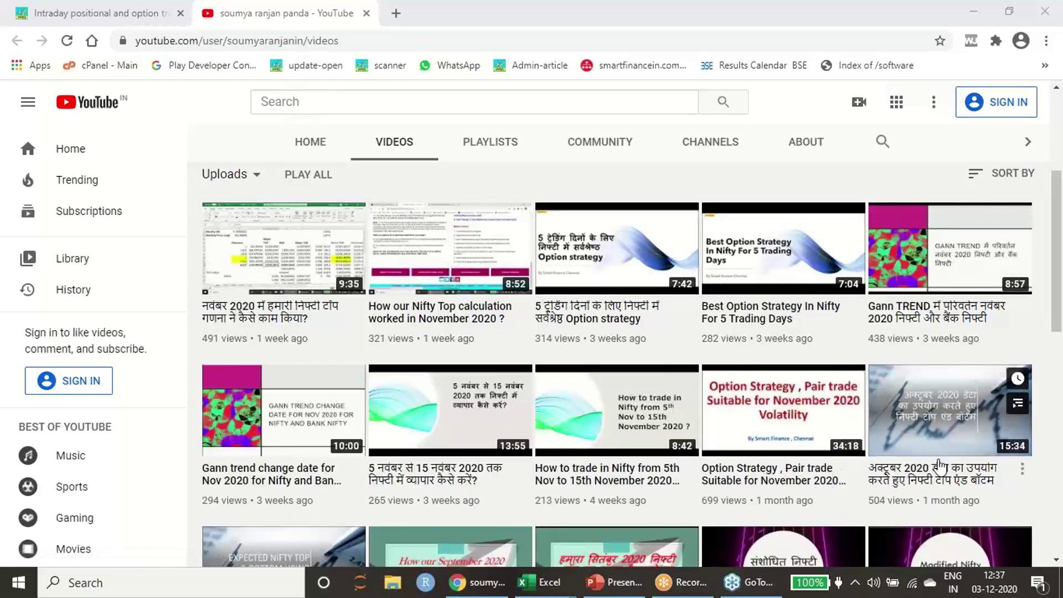
scroll(673, 498, down, 1)
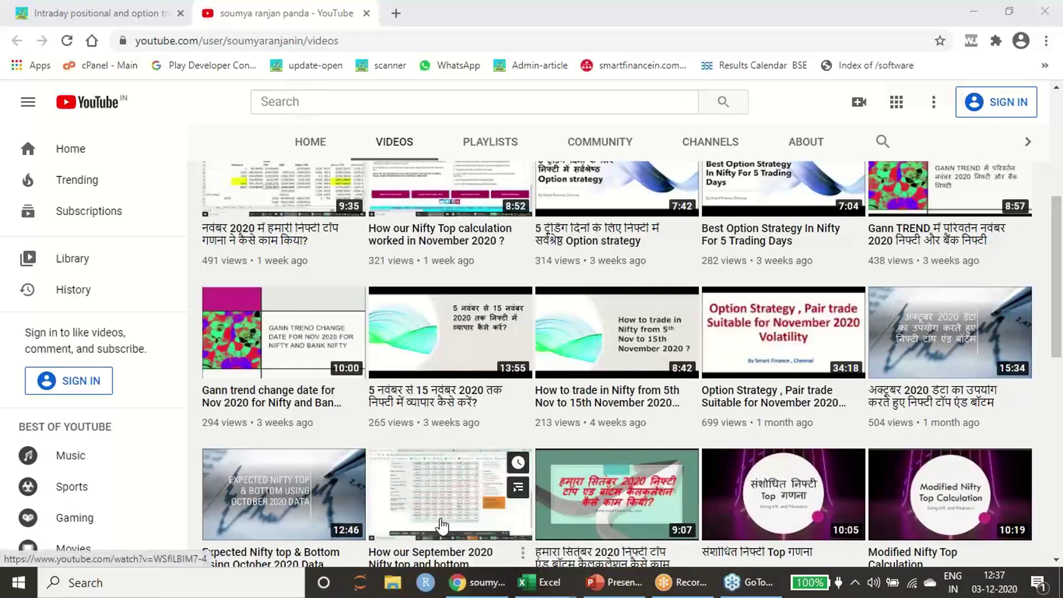
scroll(742, 501, down, 3)
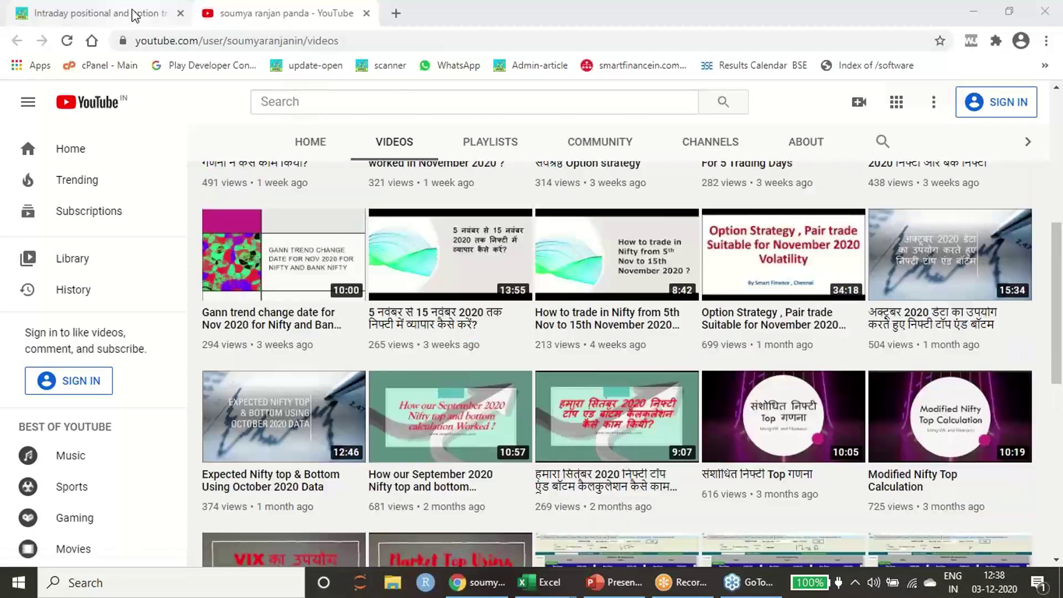
click(133, 14)
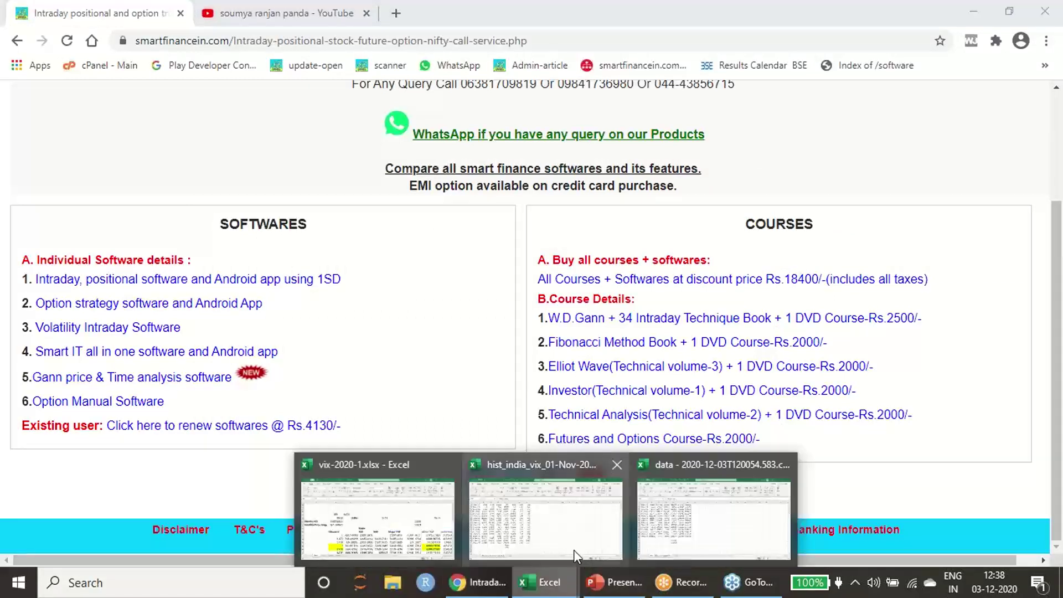
Step: Return to vix-2020-1.xlsx in Excel and view the VIX input in B2 of the upper table
click(574, 550)
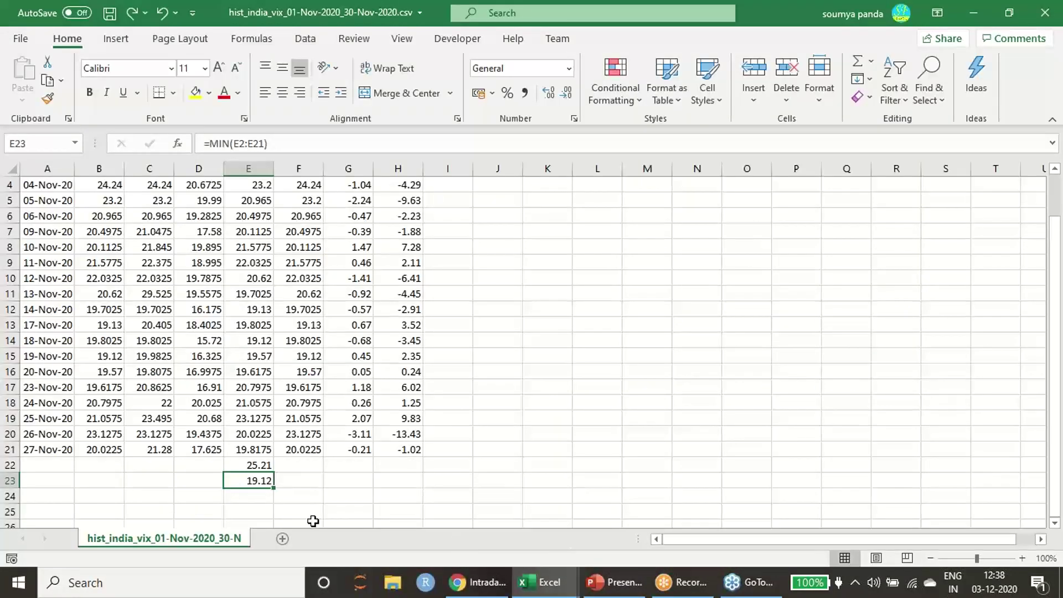
mouse_move(537, 586)
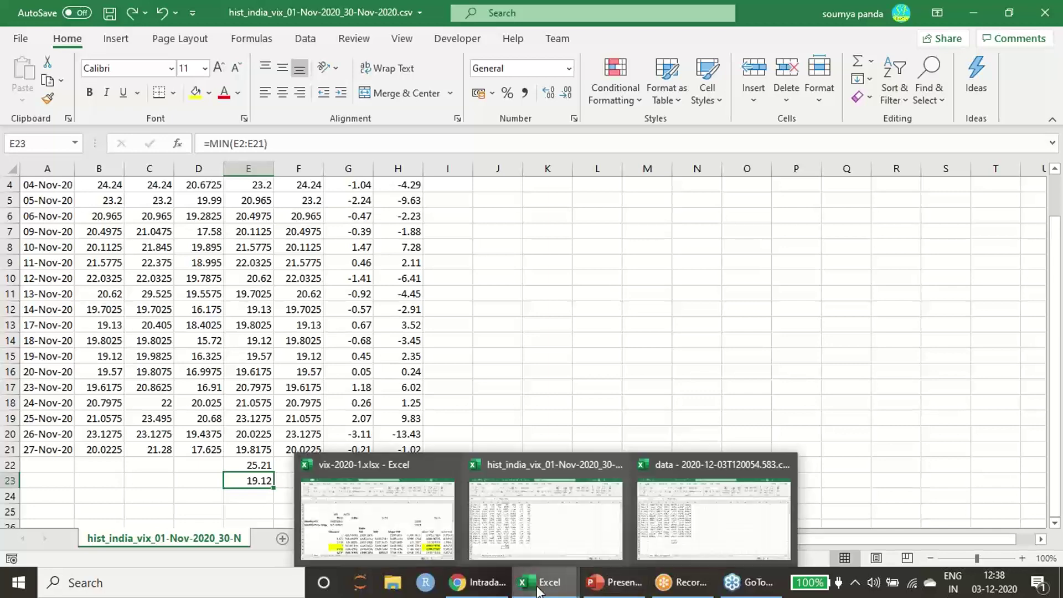
mouse_move(738, 536)
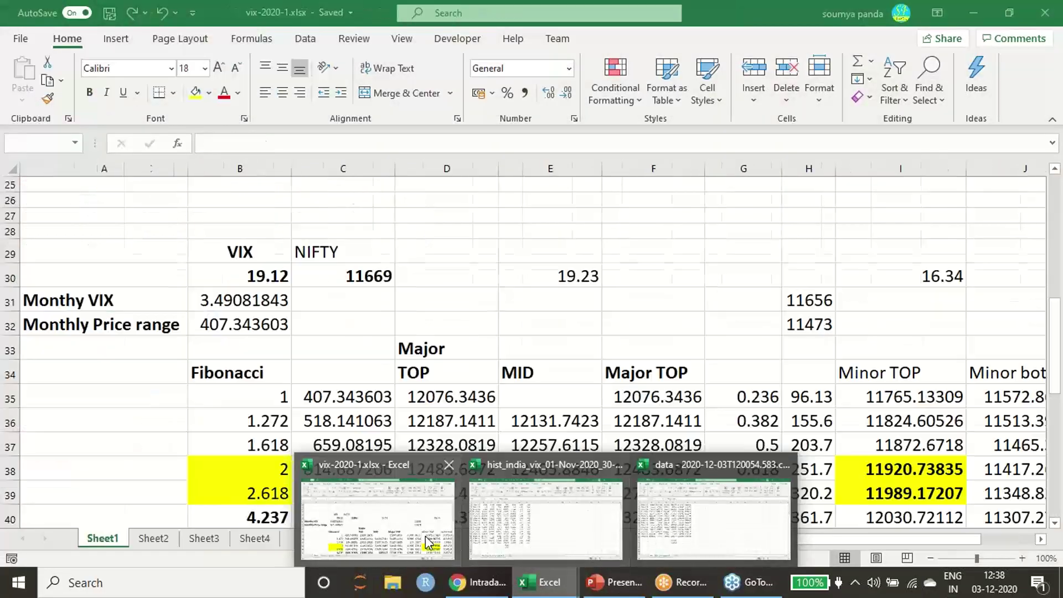
click(426, 540)
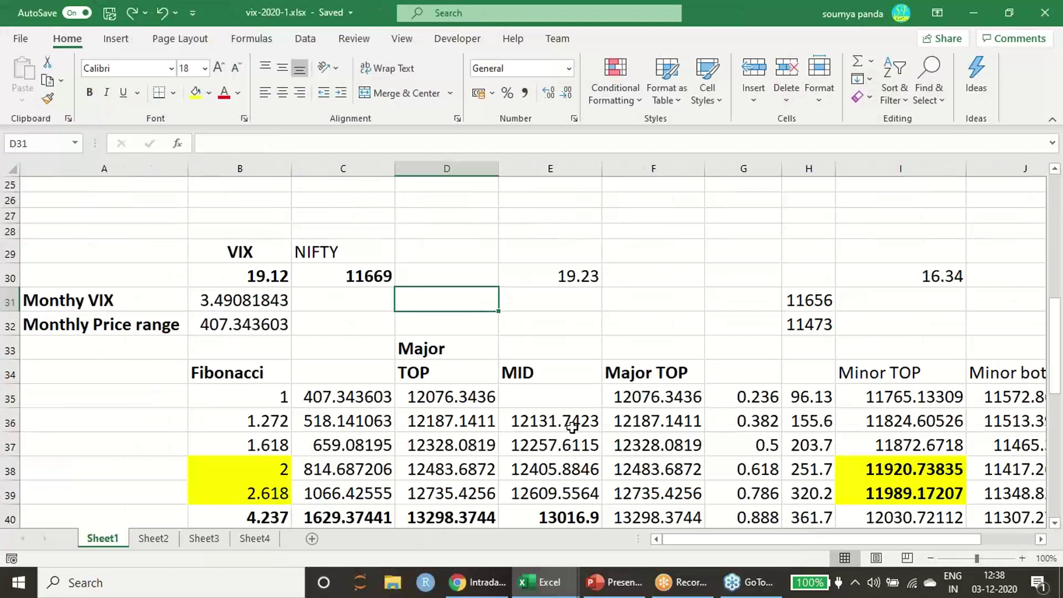
scroll(571, 424, up, 8)
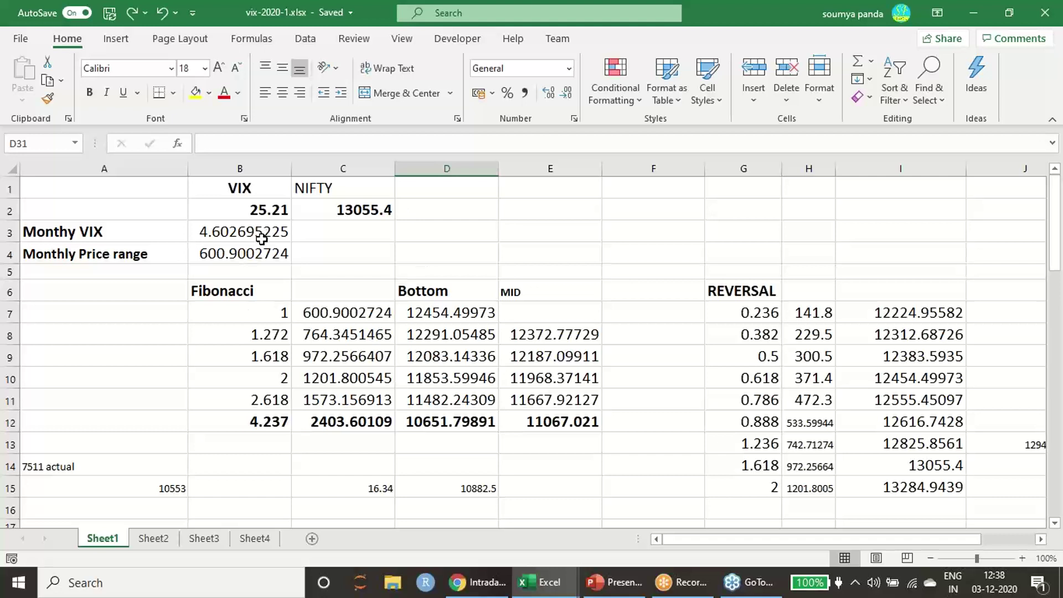
click(270, 211)
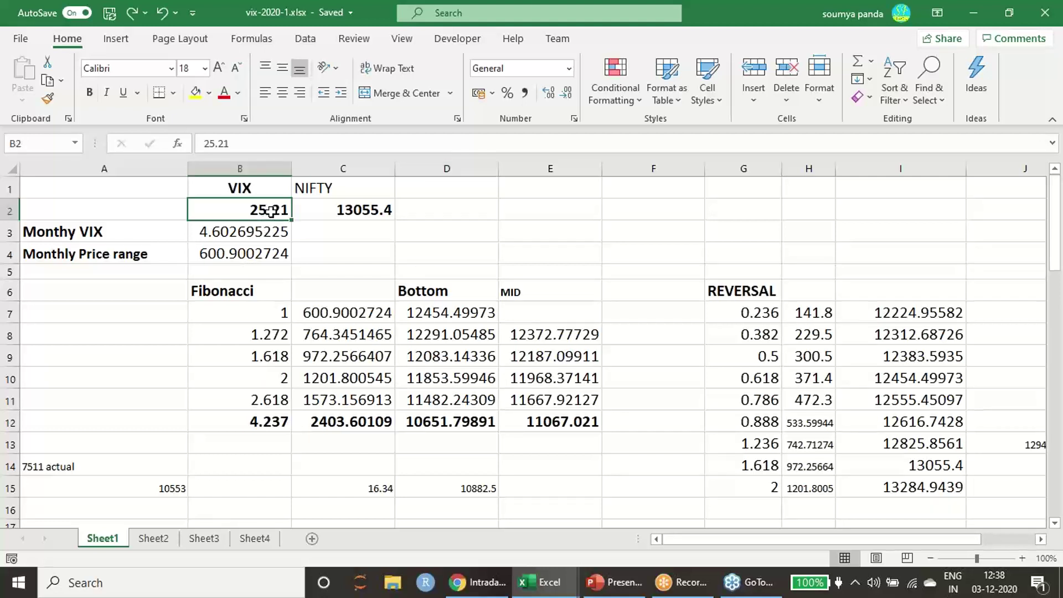
Step: Inspect the Monthly VIX formula in B3 and the Monthly Price range formula in B4 without changing them
click(281, 233)
double_click(281, 233)
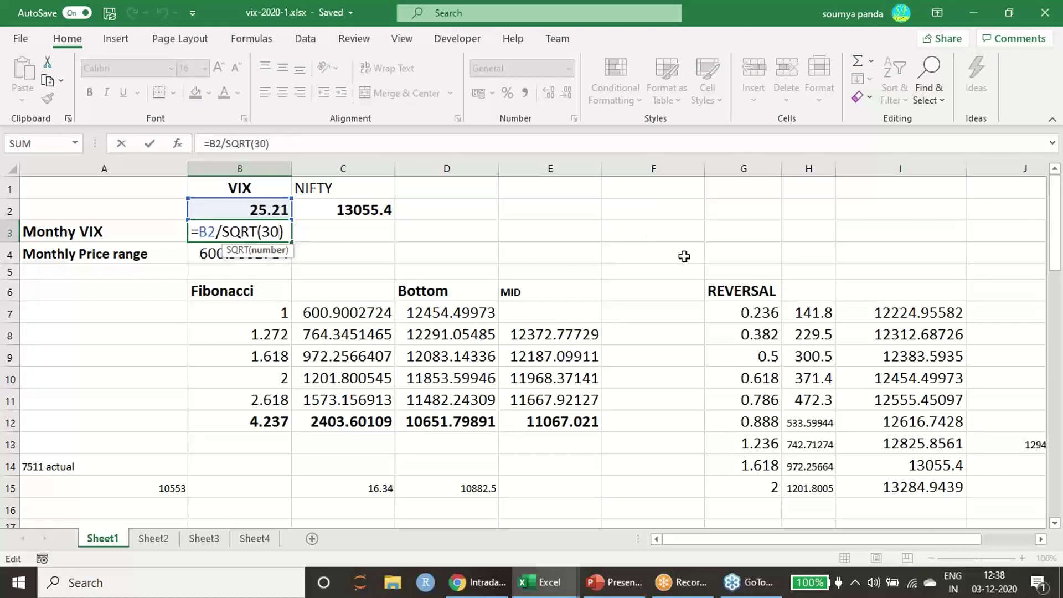
key(Escape)
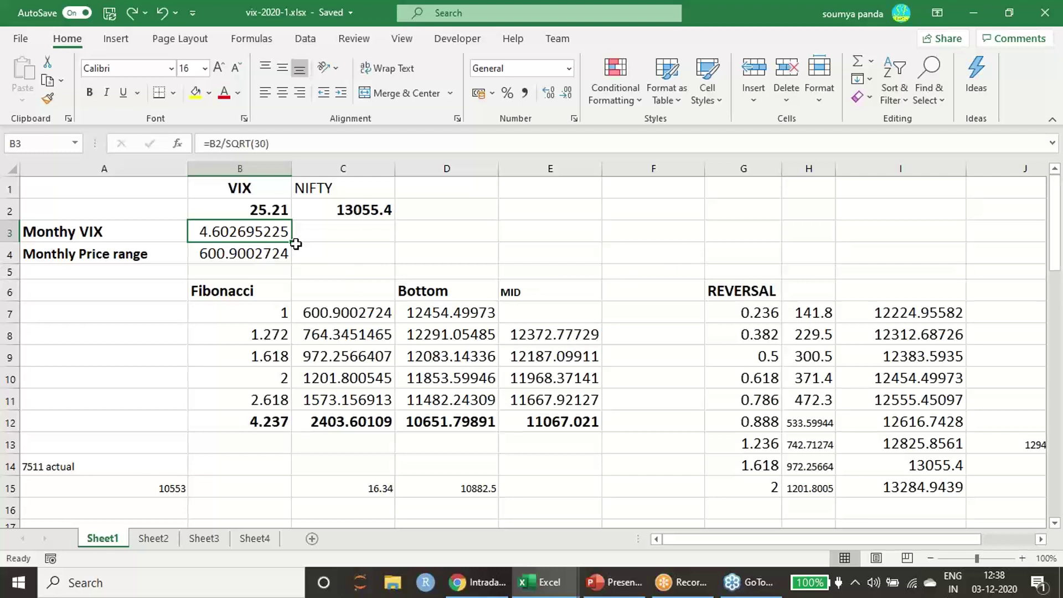
double_click(277, 254)
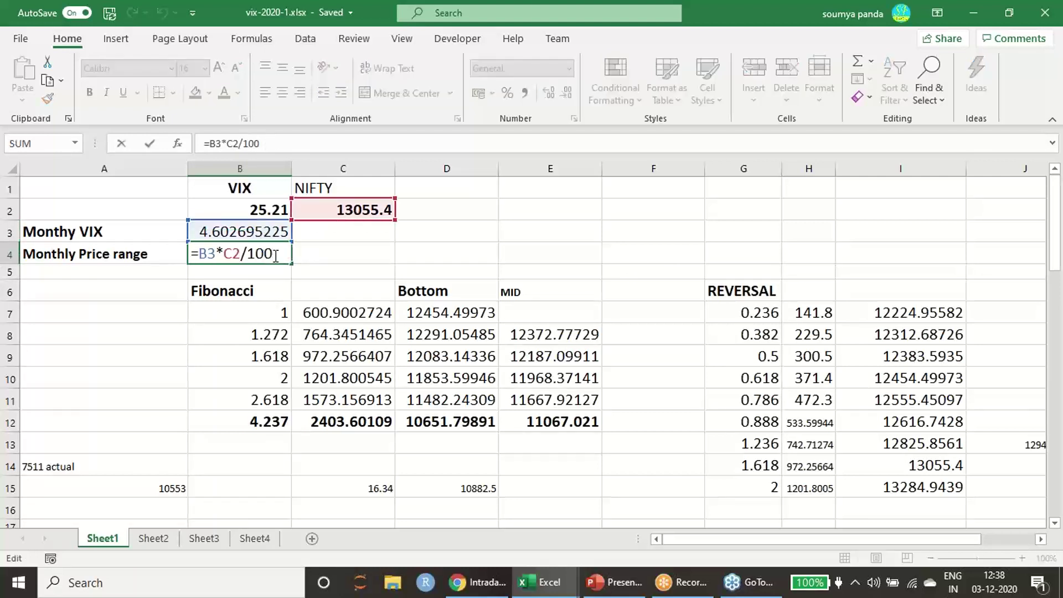
key(Escape)
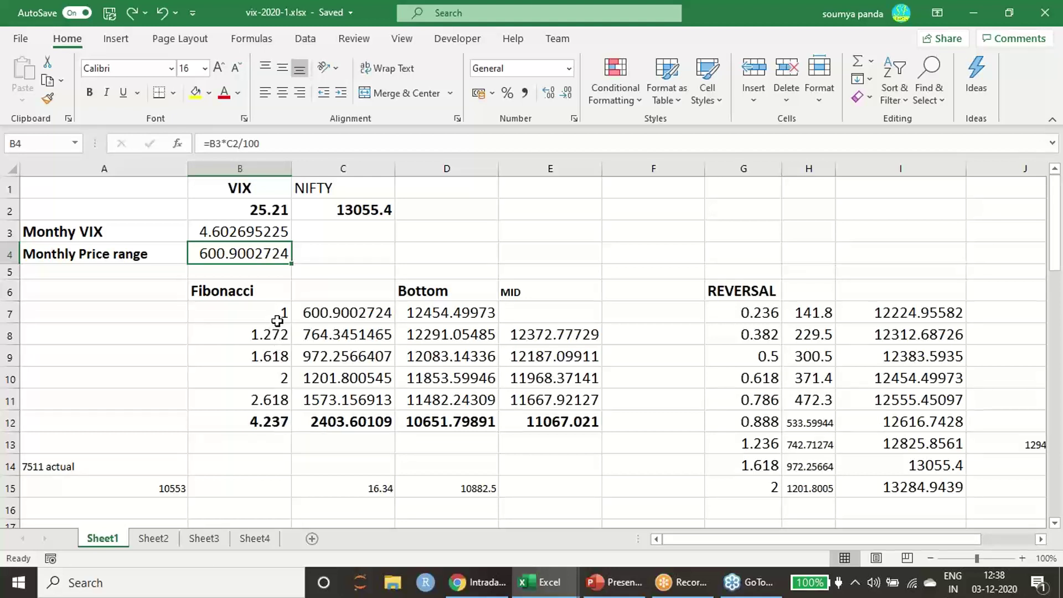
Step: Examine the Fibonacci ratios in B7:B12 and the formulas =B7*B4 in C7 and =B8*B4 in C8
drag(279, 312, 275, 424)
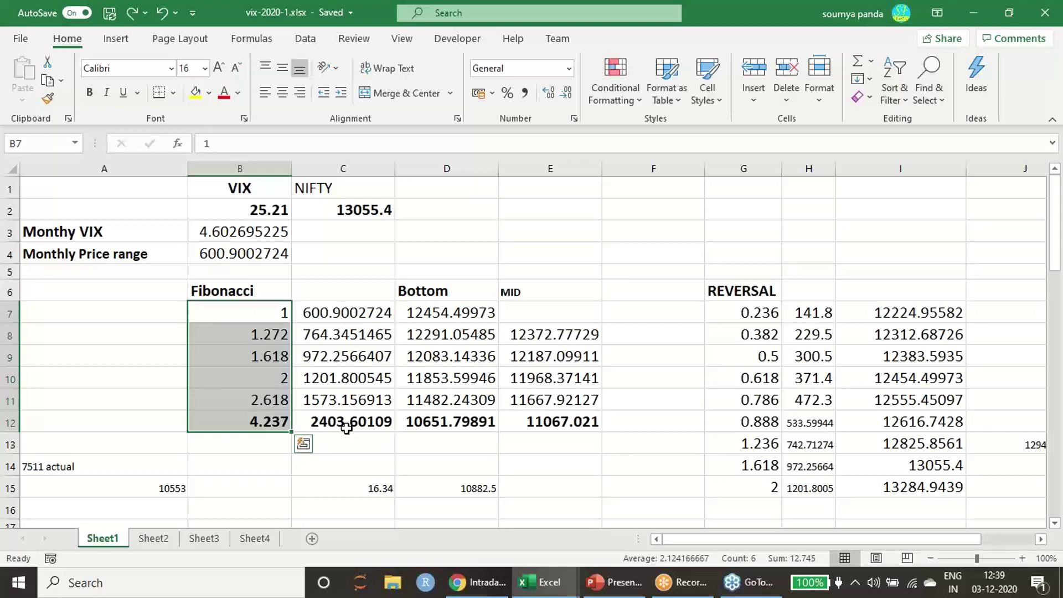
click(355, 312)
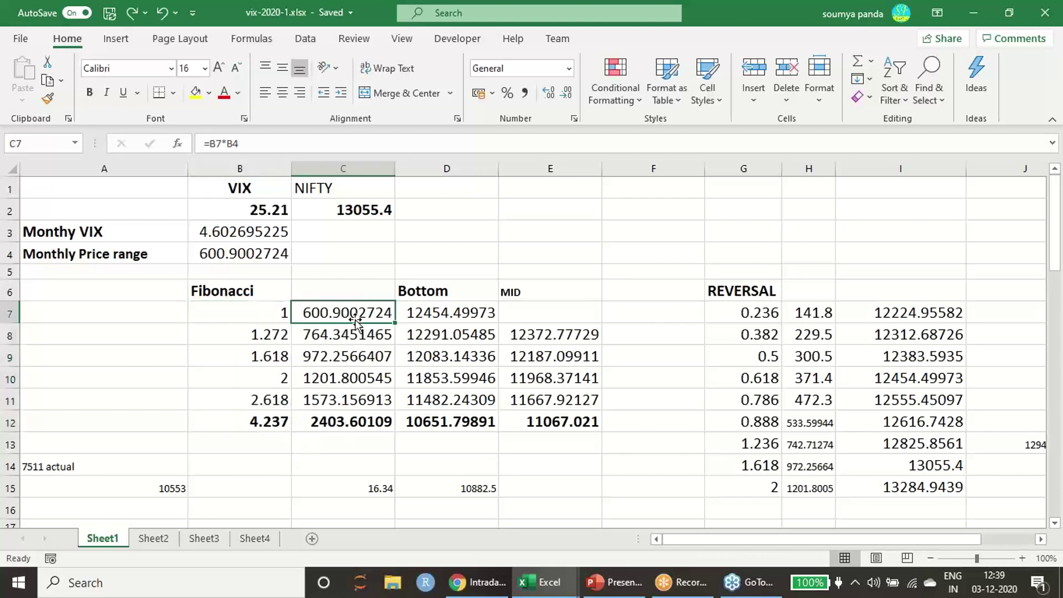
click(279, 312)
click(336, 312)
text(=B7*B4)
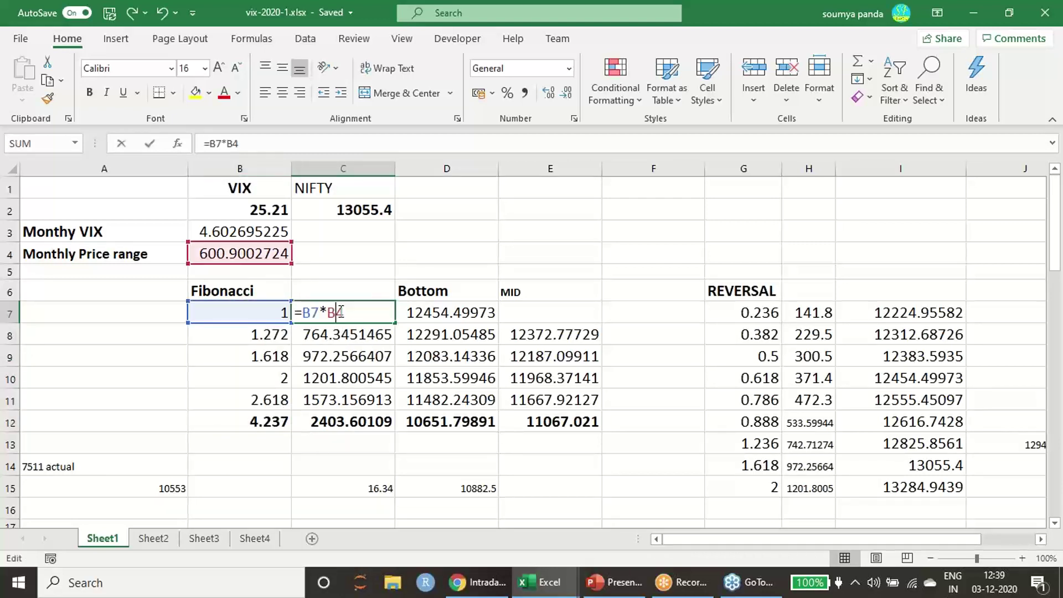
key(ctrl+Return)
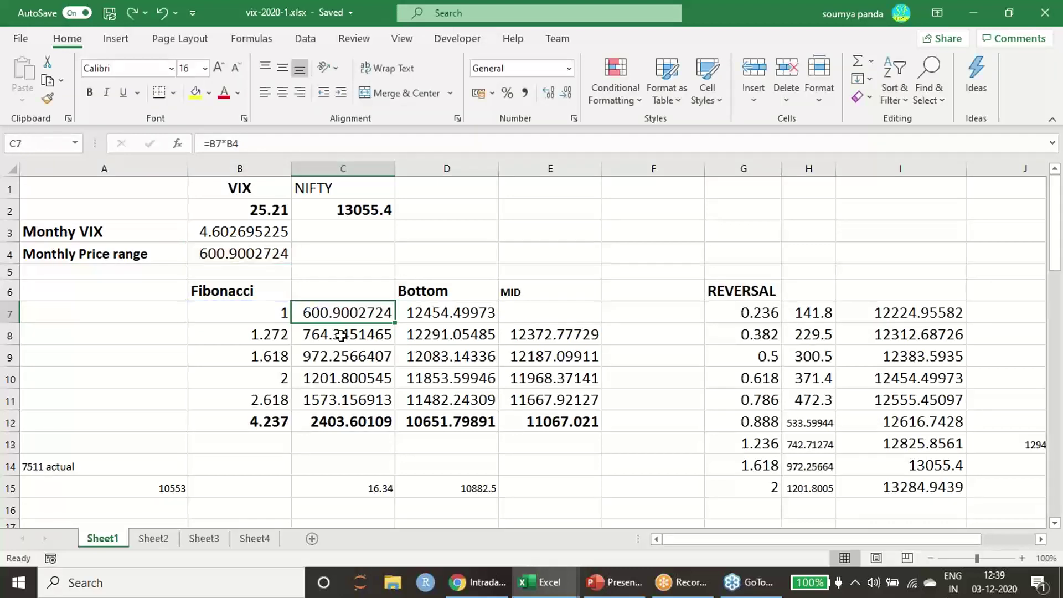
click(341, 335)
text(=B8*B4)
key(ctrl+Return)
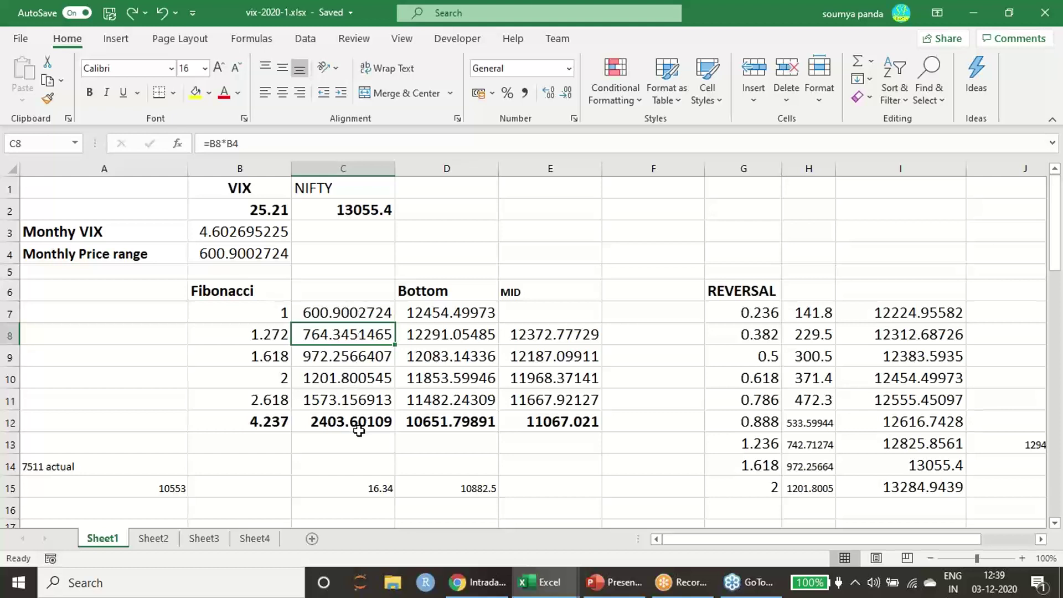
Step: Inspect the first Bottom formula, =C2-C7, in D7 and leave it unedited
click(447, 316)
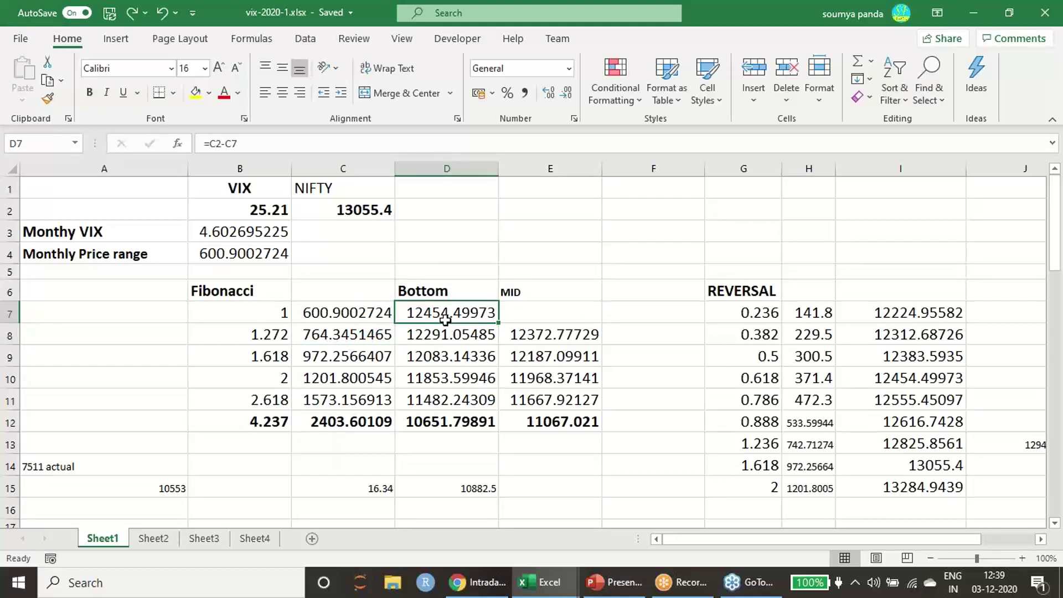
double_click(462, 320)
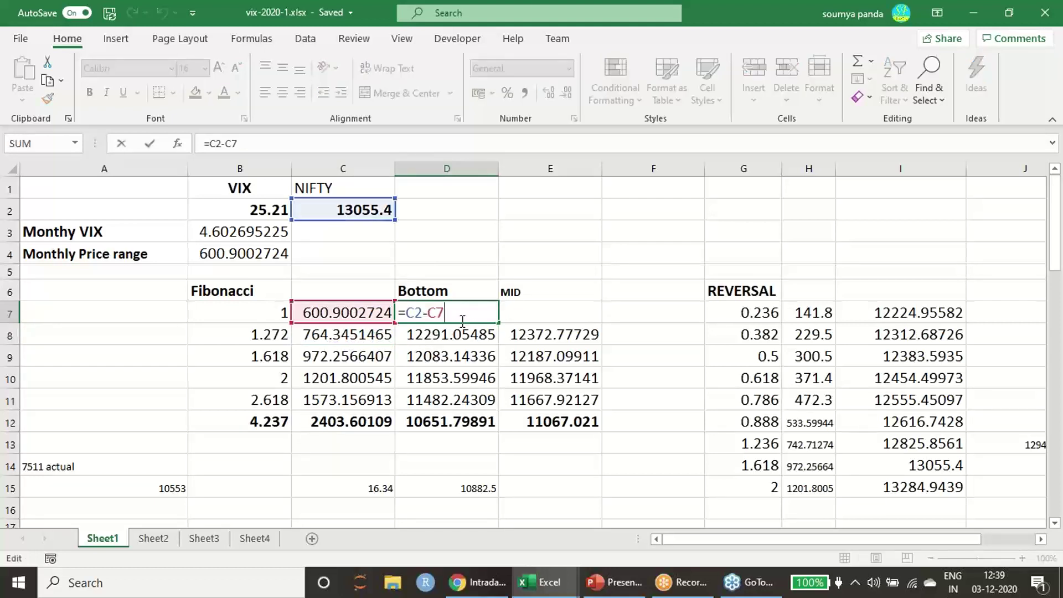
key(Escape)
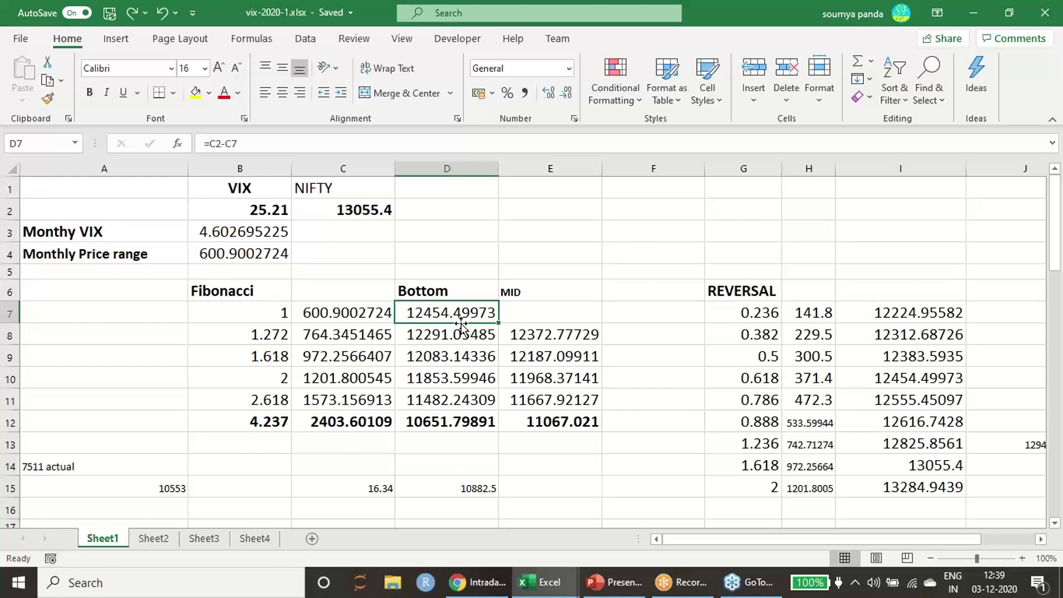
Step: View the VIX input in B30 and the NIFTY input in C30 of the lower table
scroll(461, 323, down, 6)
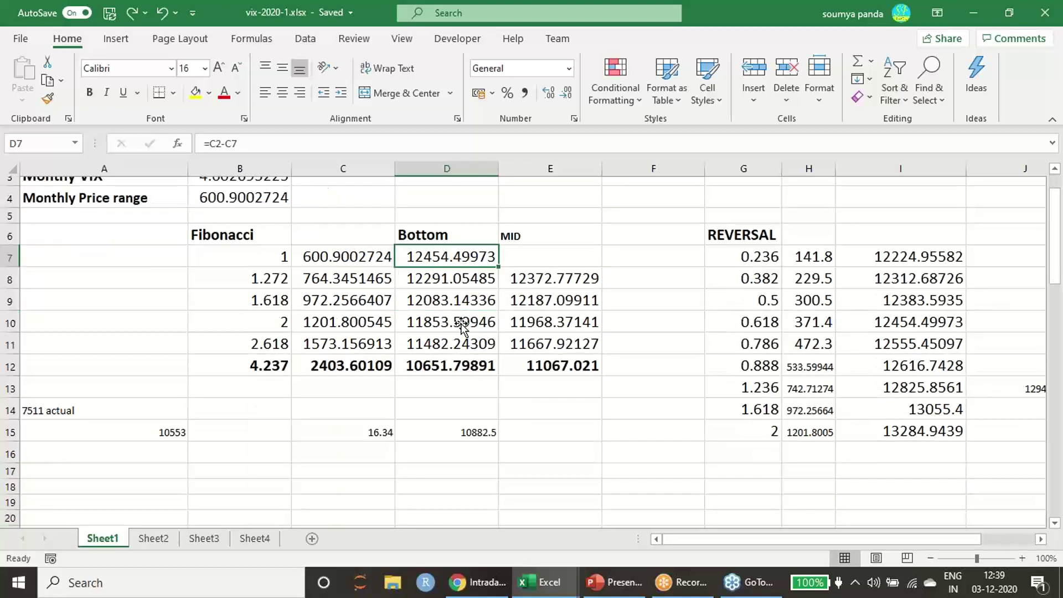
scroll(462, 327, down, 2)
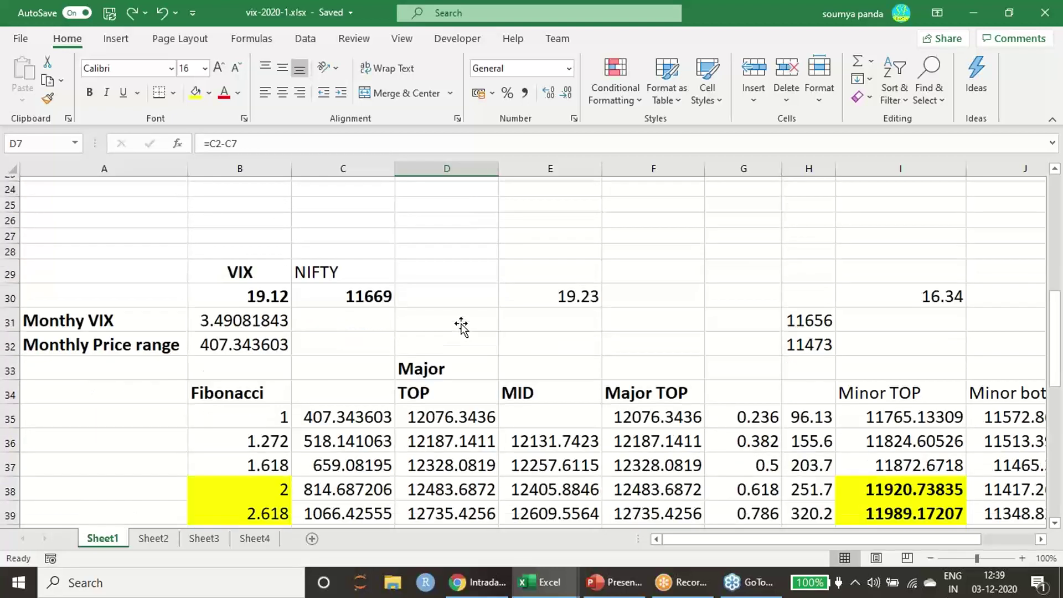
click(266, 276)
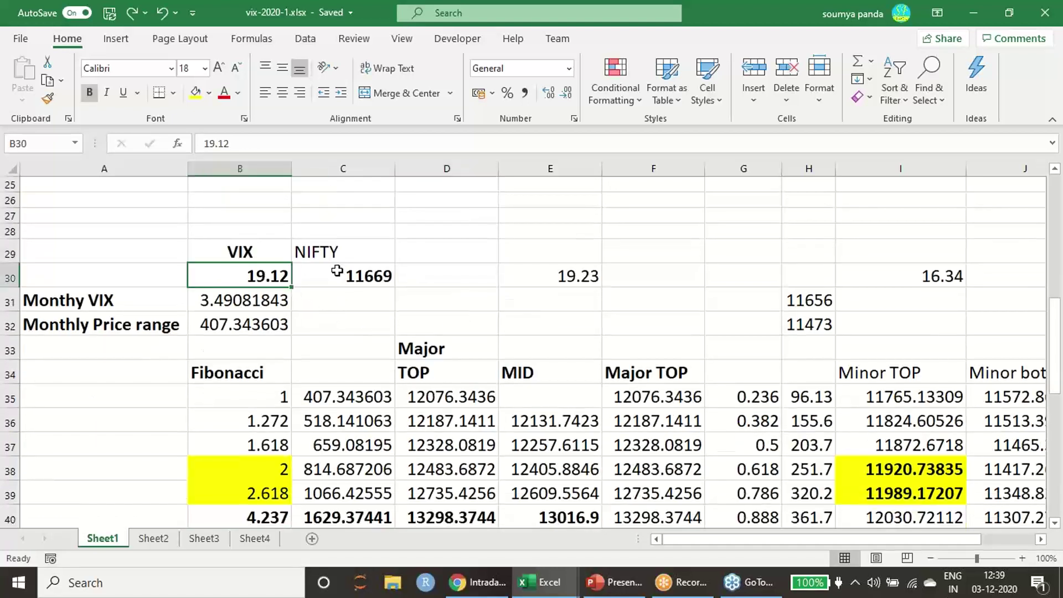
click(361, 278)
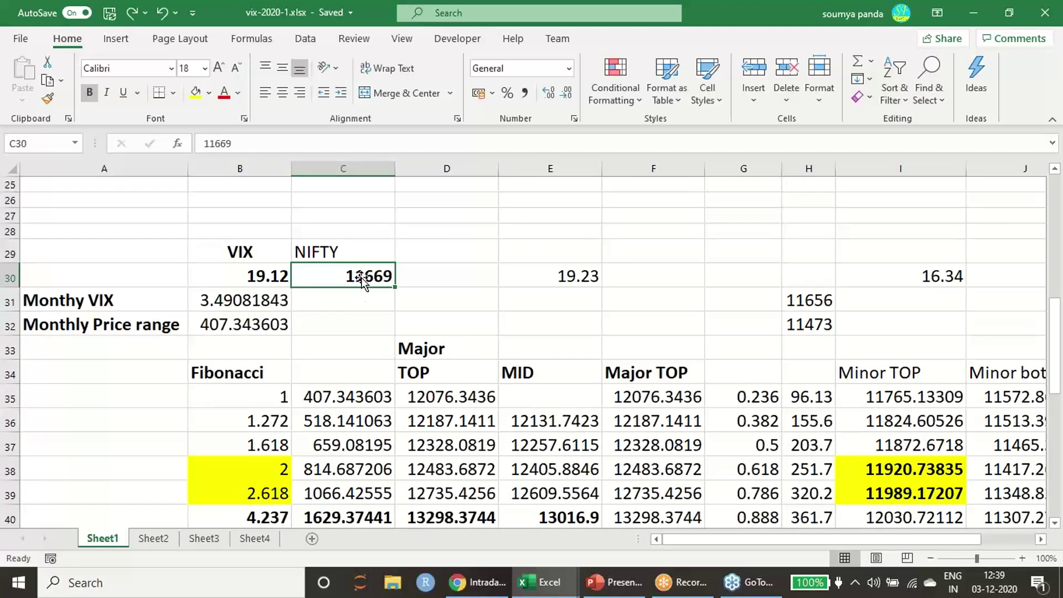
Step: Inspect the lower table's Monthly VIX formula in B31 and Monthly Price range formula in B32 without editing them
double_click(264, 304)
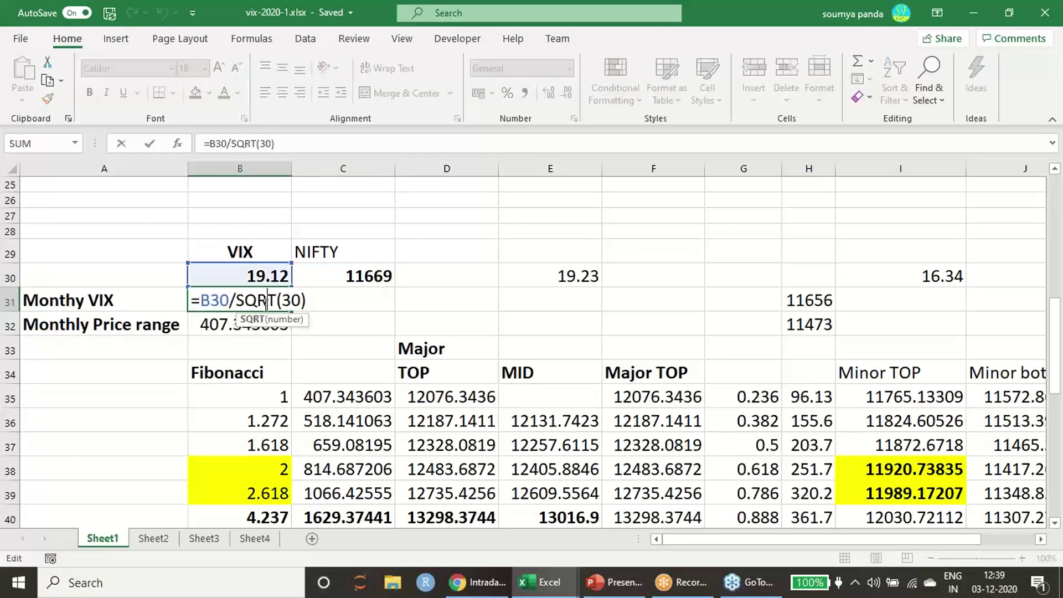
key(Escape)
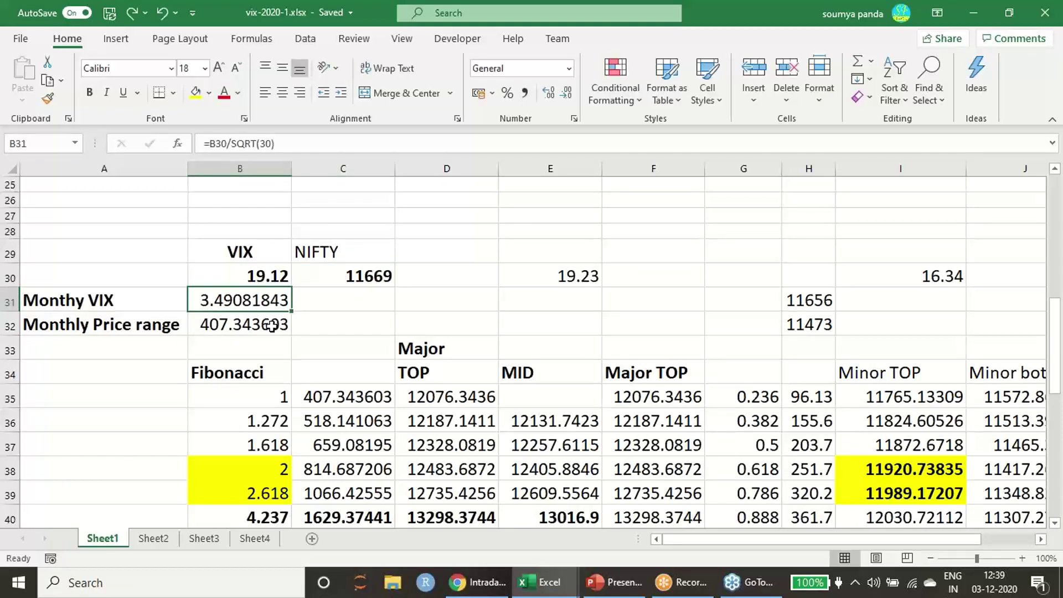
double_click(273, 326)
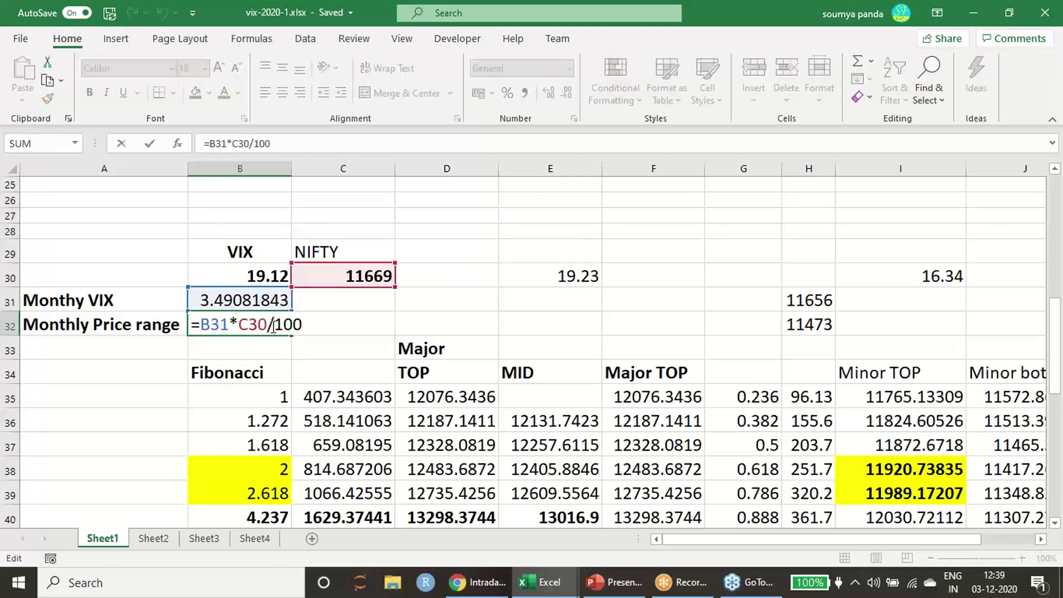
key(Escape)
Step: Examine the lower table's Fibonacci levels and the first Major TOP formula, =C30+C35, in D35
scroll(391, 336, down, 2)
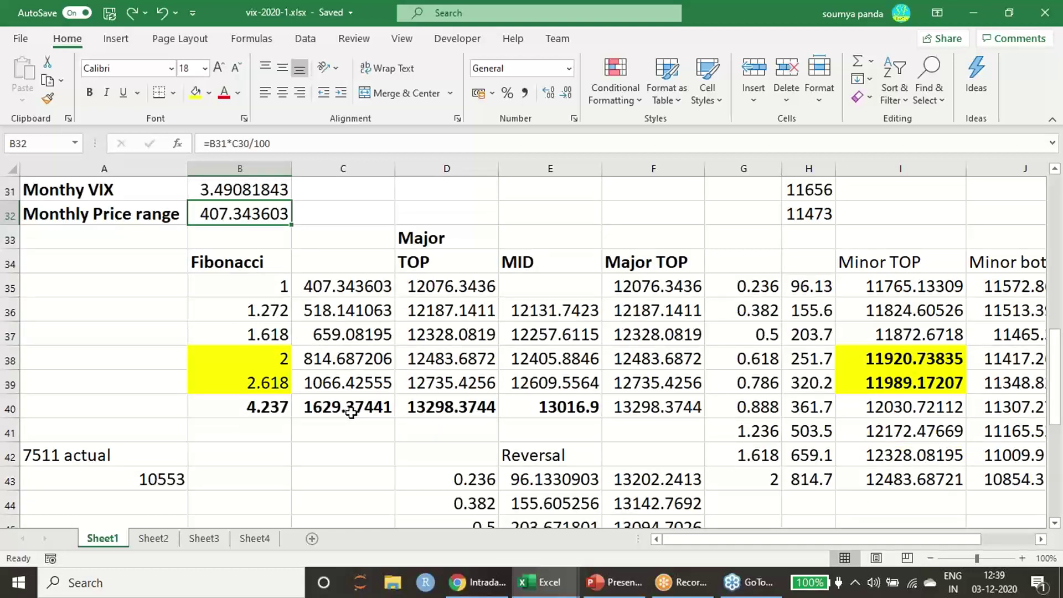
click(461, 285)
scroll(437, 332, up, 1)
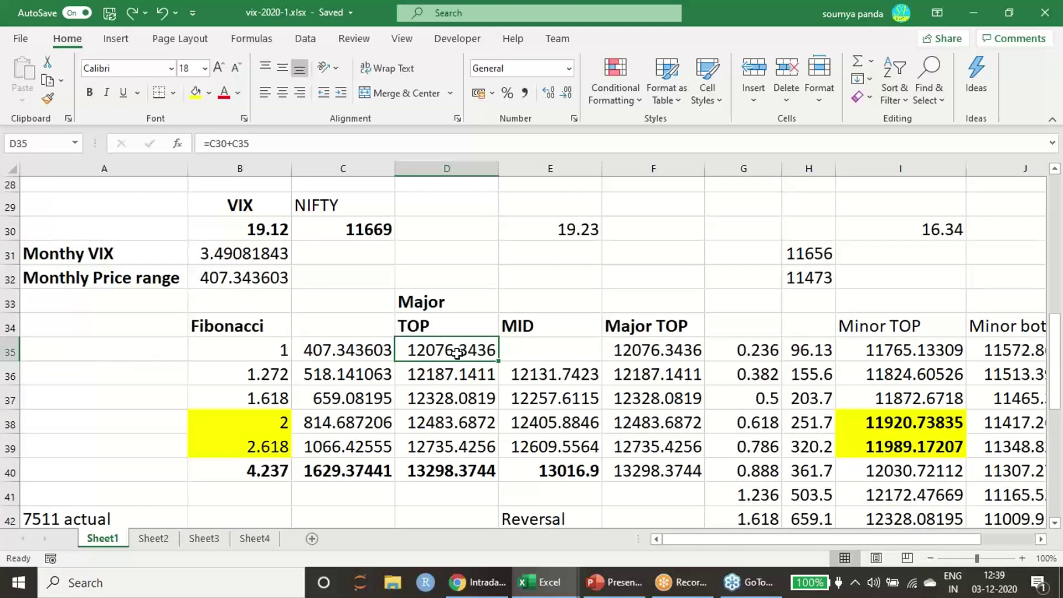
Step: Check which cells the first Major TOP formula in D35 references, without editing it
double_click(457, 353)
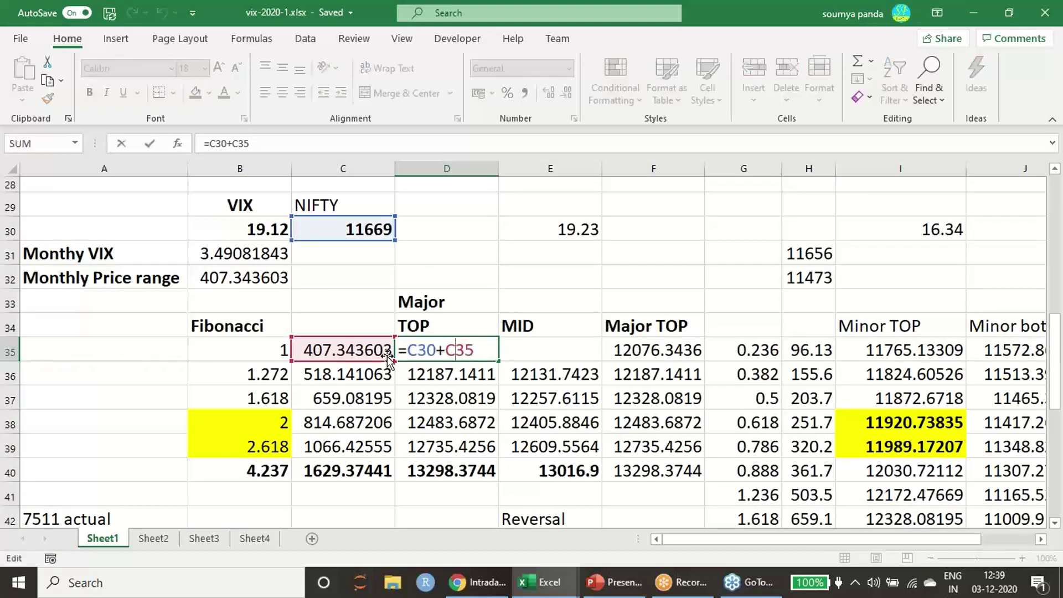
key(Escape)
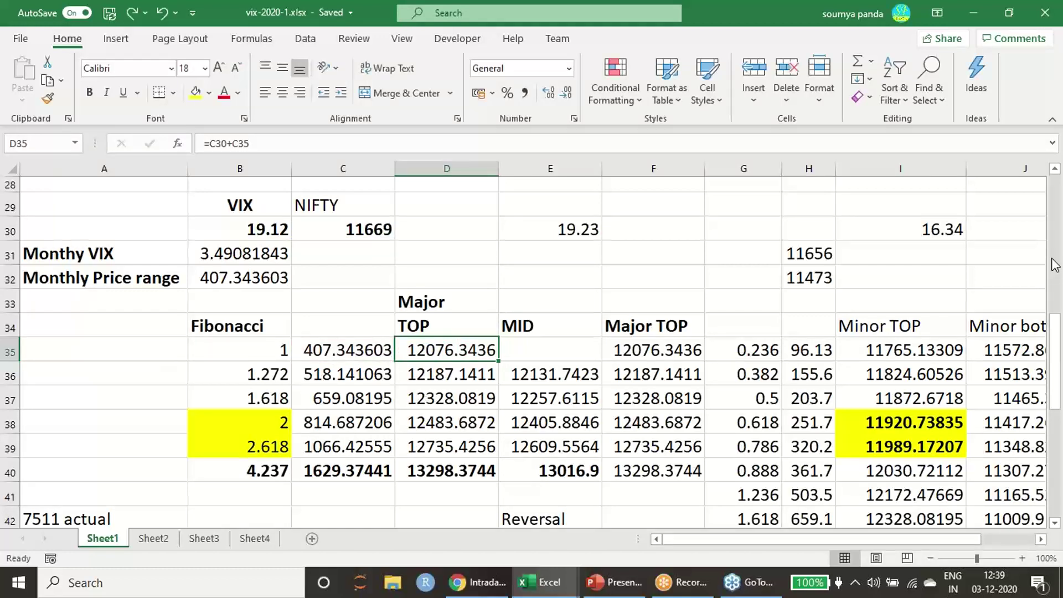
Step: With the screen pen, handwrite 13199 above the Major TOP table and underline it
click(1055, 238)
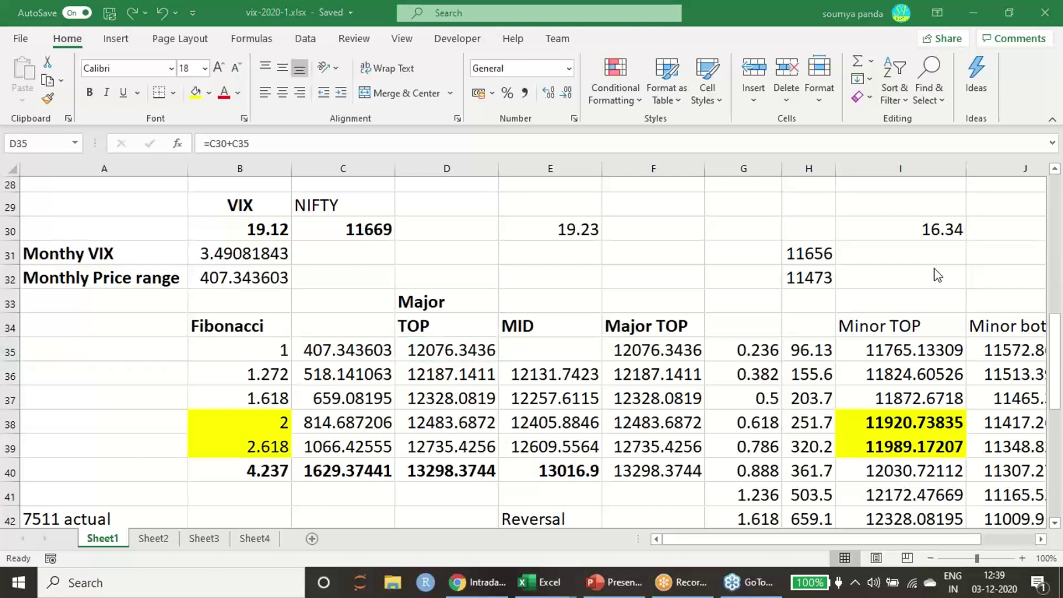
mouse_move(457, 196)
mouse_down()
mouse_move(464, 219)
mouse_move(496, 186)
mouse_move(507, 195)
mouse_move(492, 221)
mouse_move(526, 213)
mouse_move(554, 176)
mouse_move(547, 201)
mouse_move(566, 178)
mouse_move(567, 195)
mouse_up()
drag(507, 236, 534, 241)
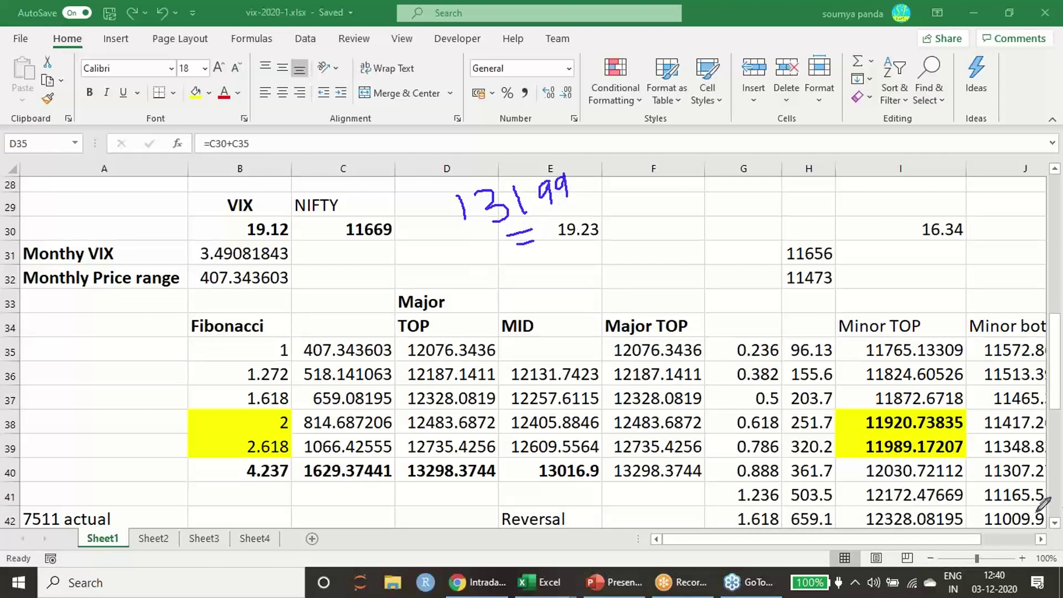
Step: Circle and underline the 4.237-level Major TOP in D40, handwrite the cycle 1 note above the table, and erase all ink
mouse_move(494, 481)
mouse_down()
mouse_move(424, 494)
mouse_move(402, 467)
mouse_move(492, 459)
mouse_move(514, 480)
mouse_move(502, 491)
mouse_up()
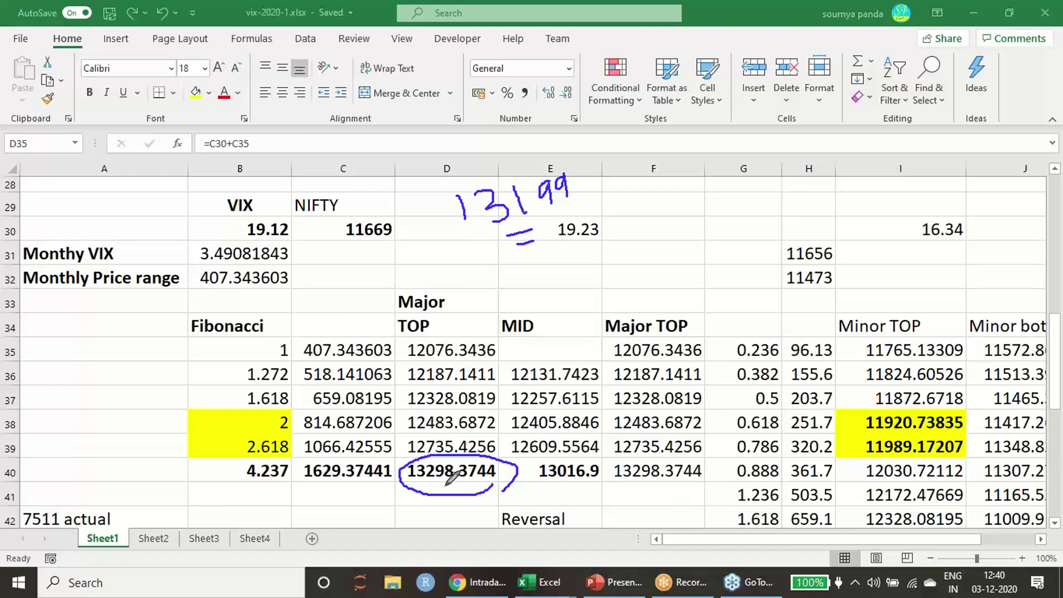
drag(429, 482, 447, 486)
mouse_move(540, 265)
mouse_down()
mouse_move(542, 283)
mouse_move(631, 261)
mouse_move(635, 274)
mouse_move(664, 268)
mouse_move(683, 280)
mouse_up()
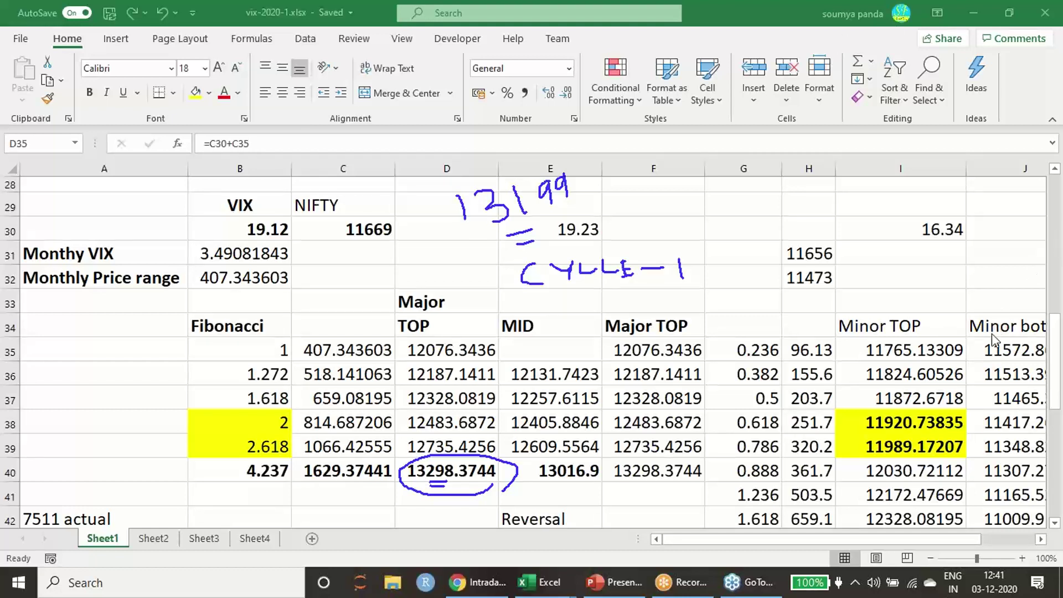
key(e)
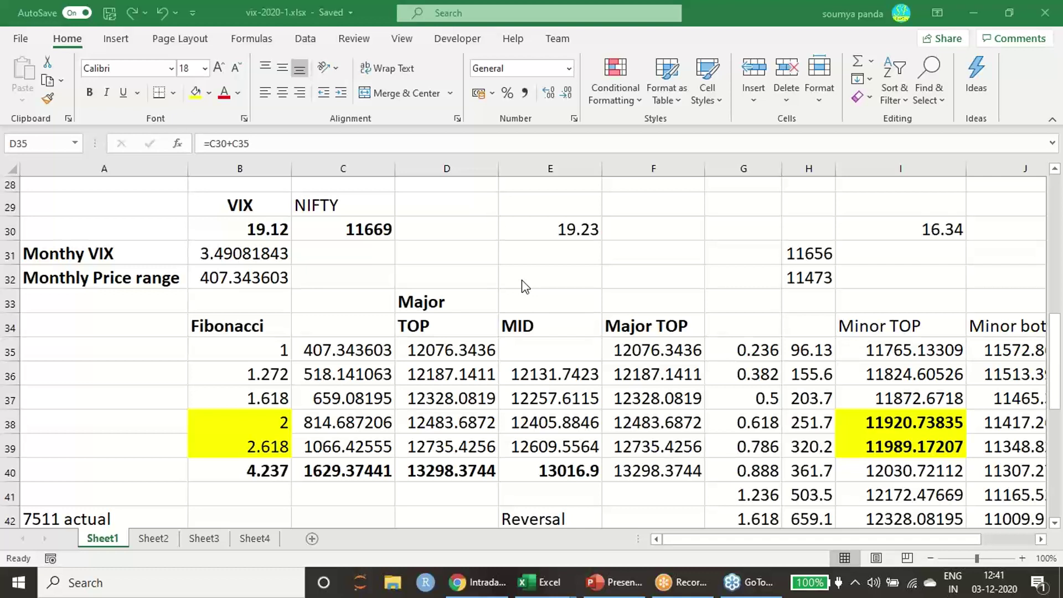
Step: Set the lower table's NIFTY value in C30 to 13298, taken from the 4.237-level Major TOP in D40
click(440, 475)
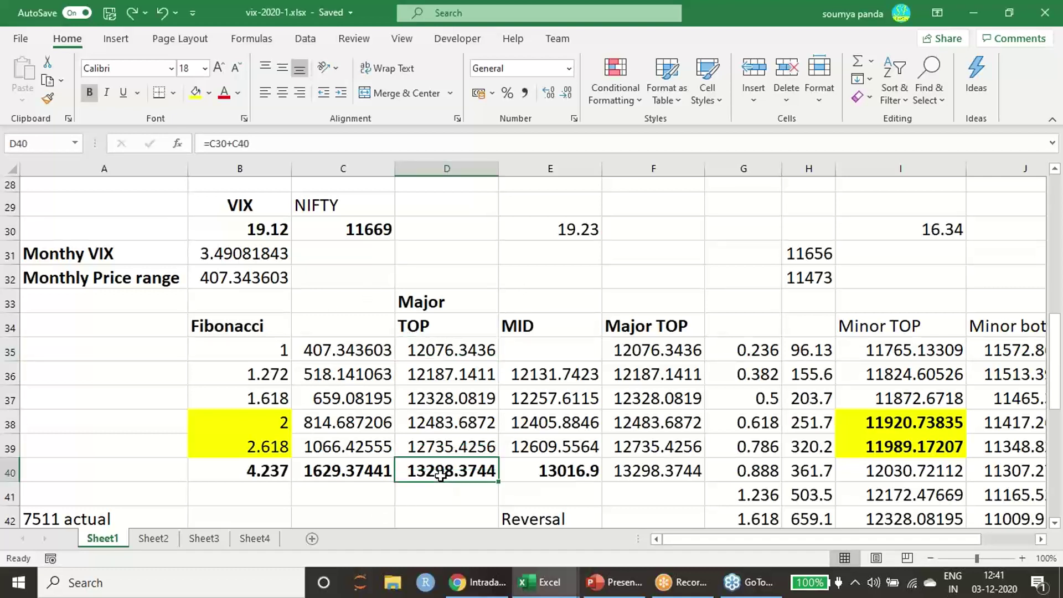
click(360, 231)
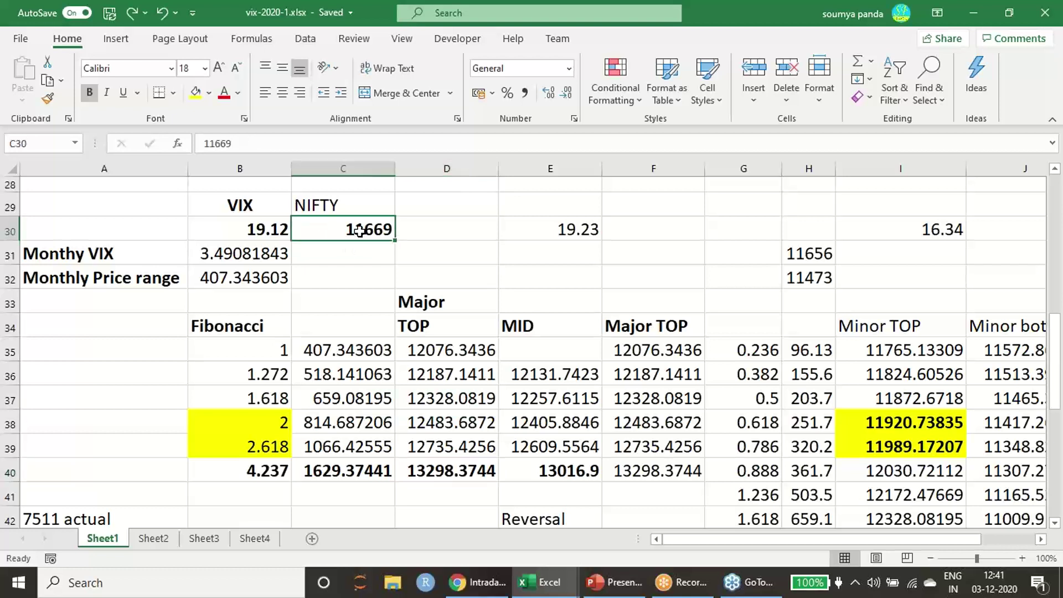
text(1)
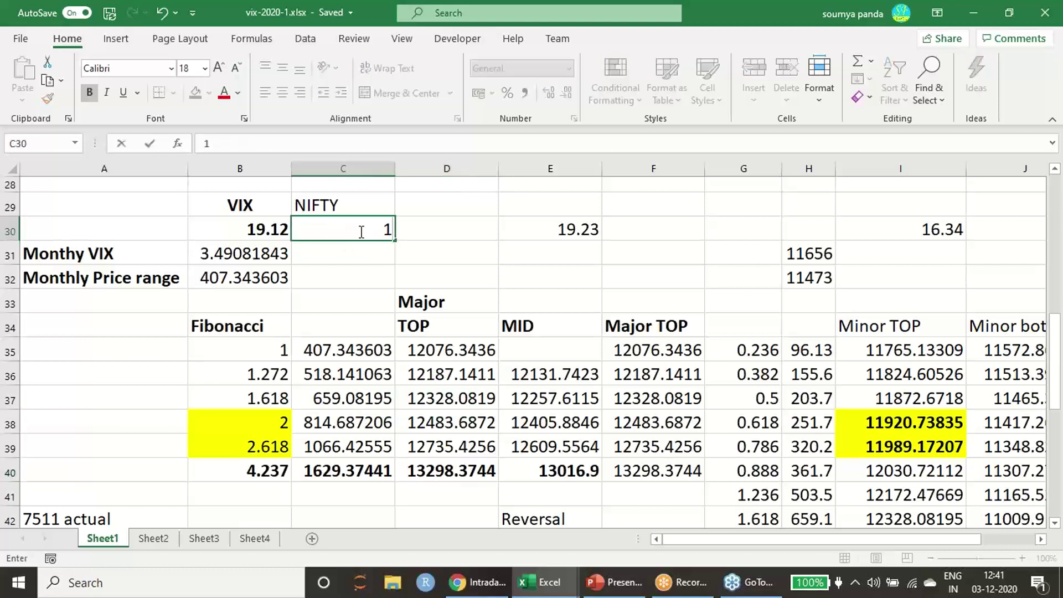
text(3298)
key(Return)
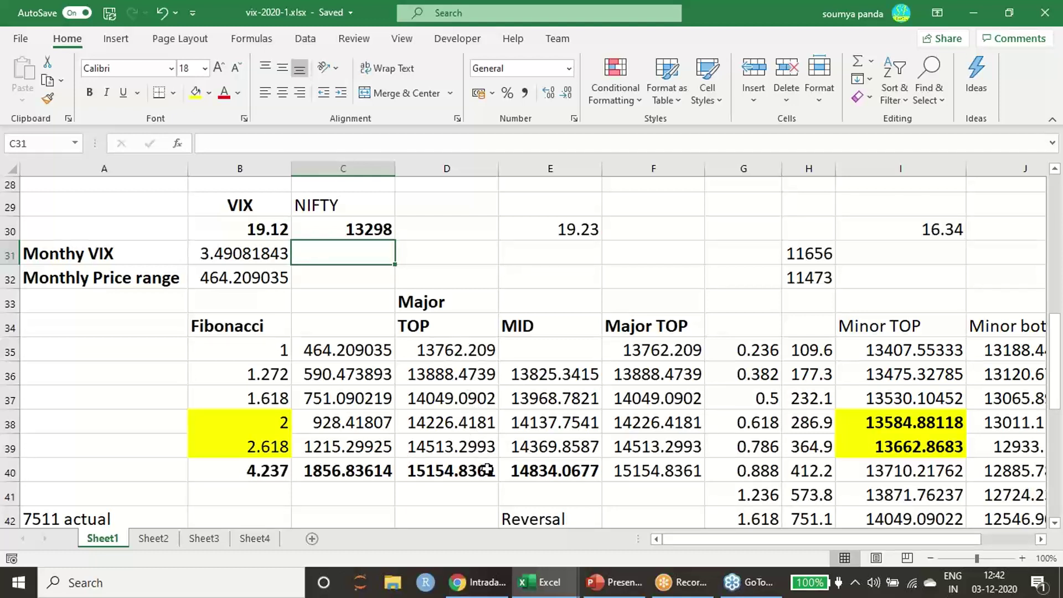
Step: Mark the C30 NIFTY value and the first Major TOP and MID levels with the screen pen, then erase the marks
click(1060, 244)
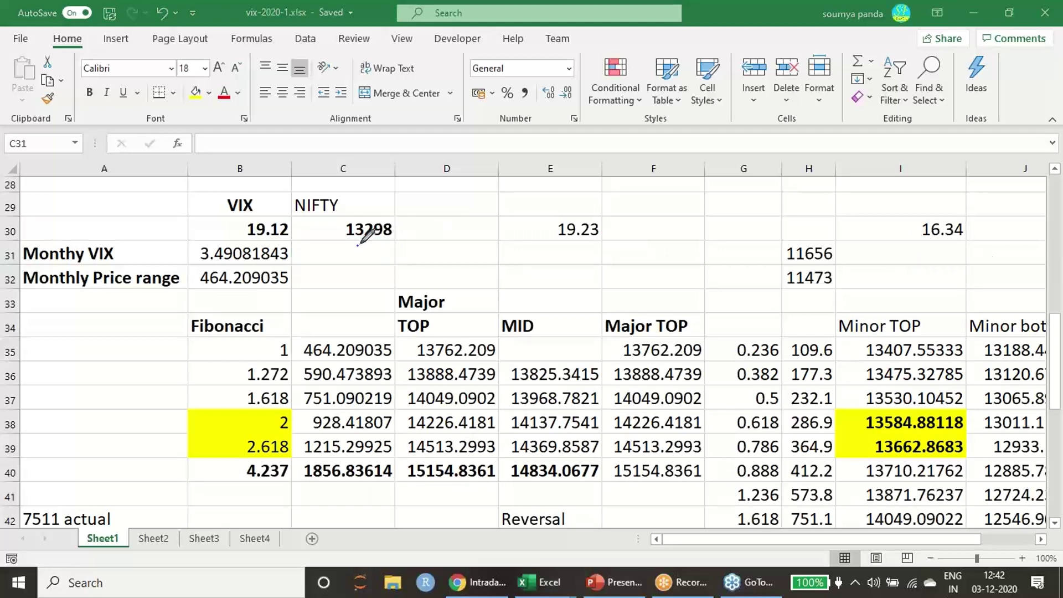
drag(358, 245, 378, 237)
drag(505, 347, 516, 363)
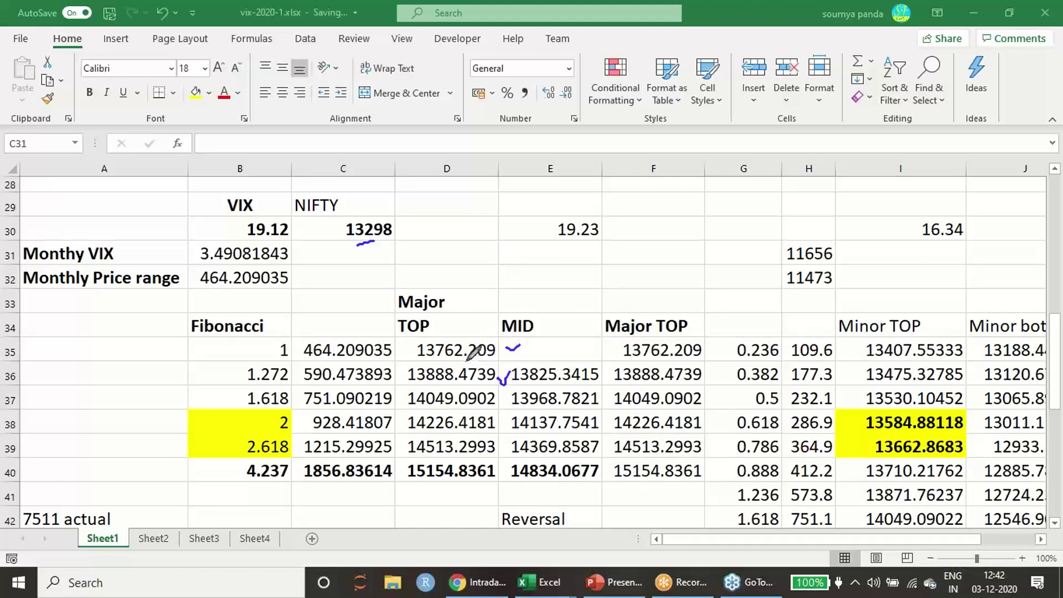
mouse_move(466, 360)
mouse_down()
mouse_move(485, 359)
mouse_move(478, 369)
mouse_move(503, 380)
mouse_move(521, 358)
mouse_move(545, 388)
mouse_up()
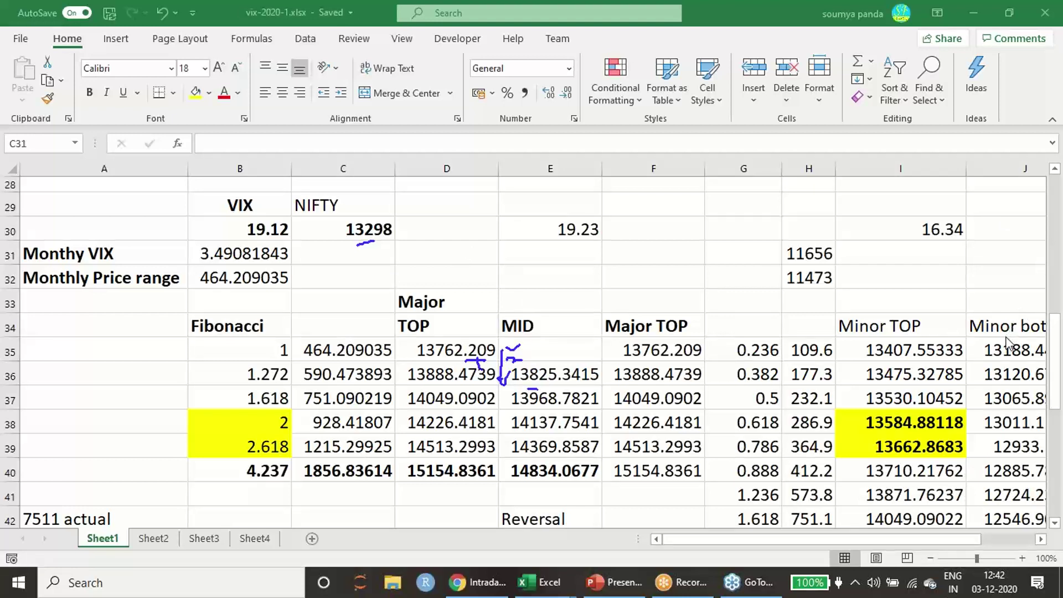
key(e)
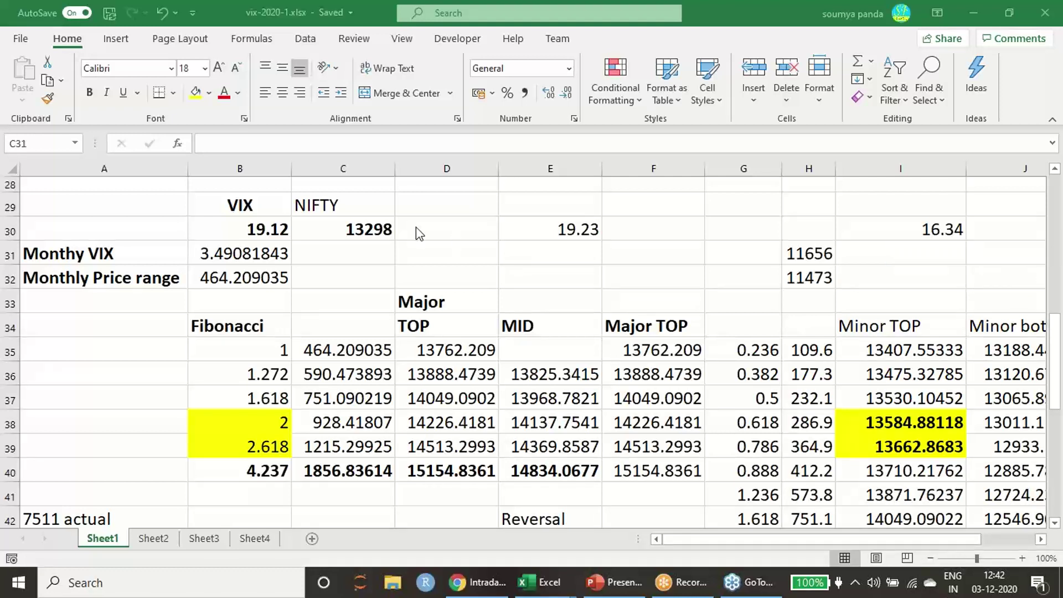
Step: Set the upper table's NIFTY value in C2 to 13298
scroll(418, 231, up, 4)
scroll(418, 236, up, 5)
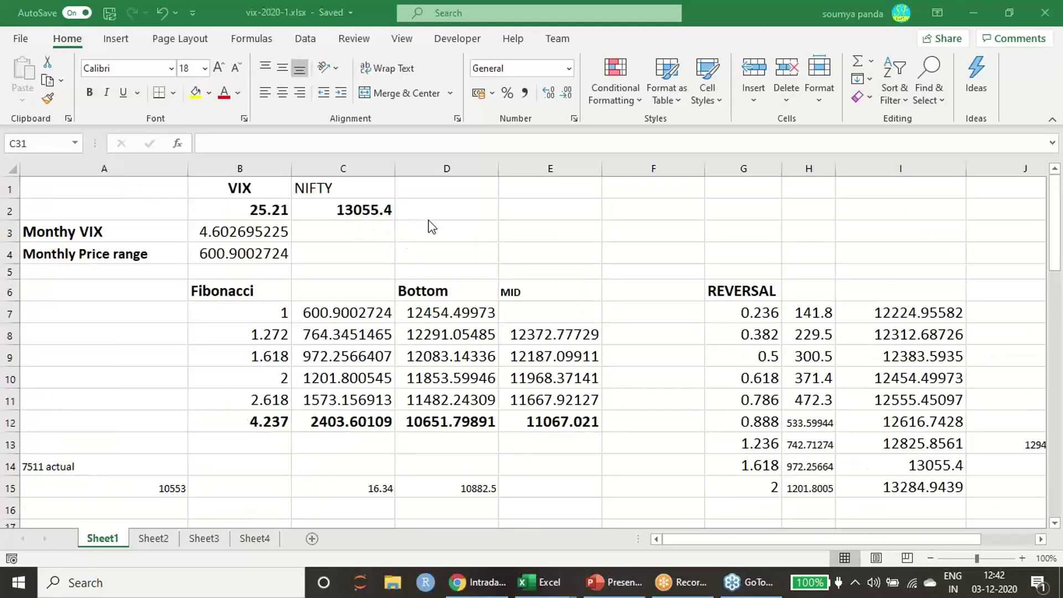
click(373, 207)
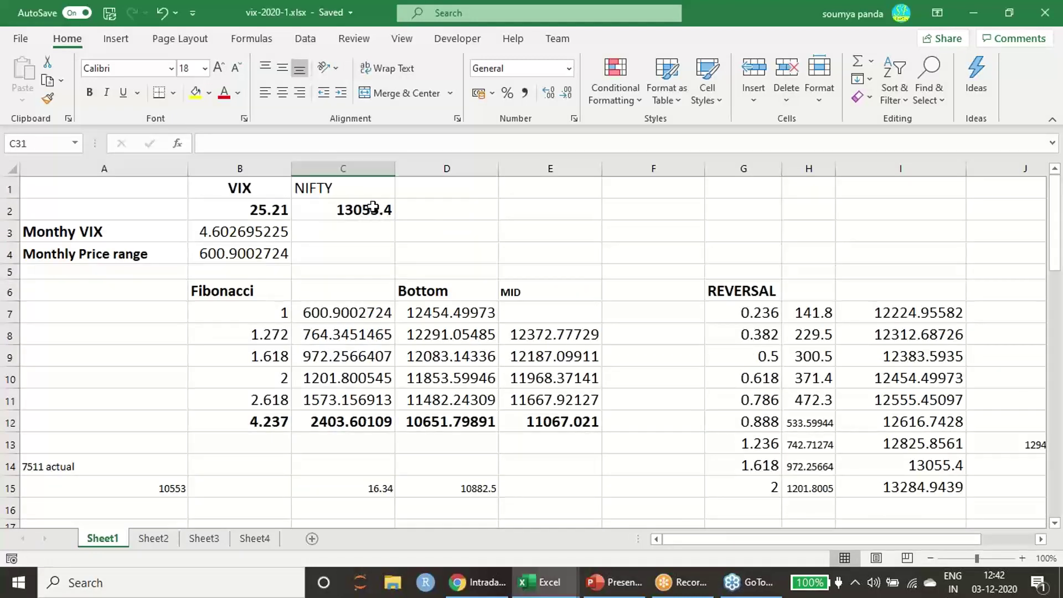
text(13298)
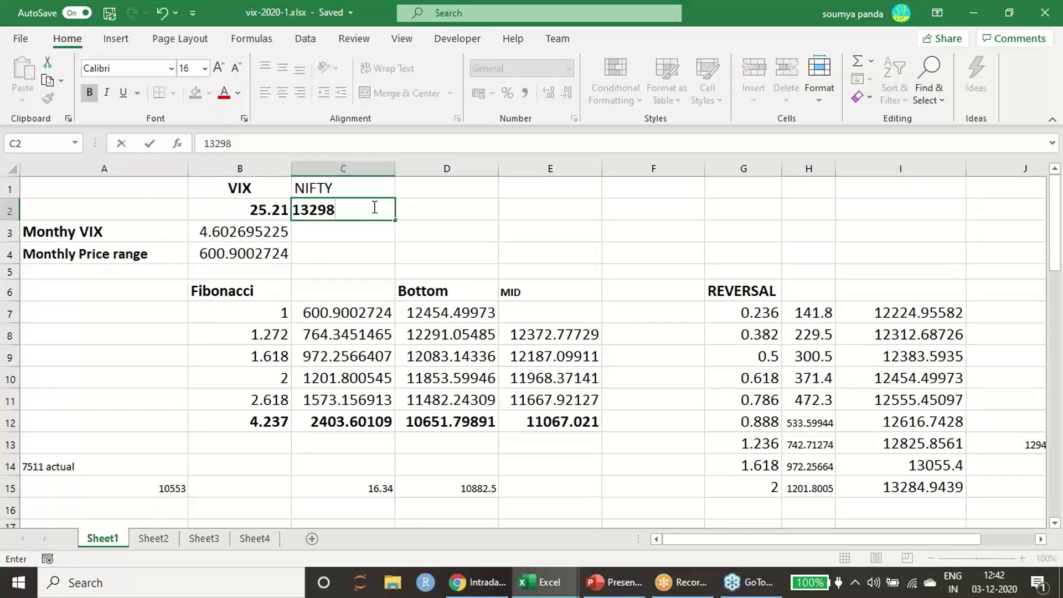
key(Return)
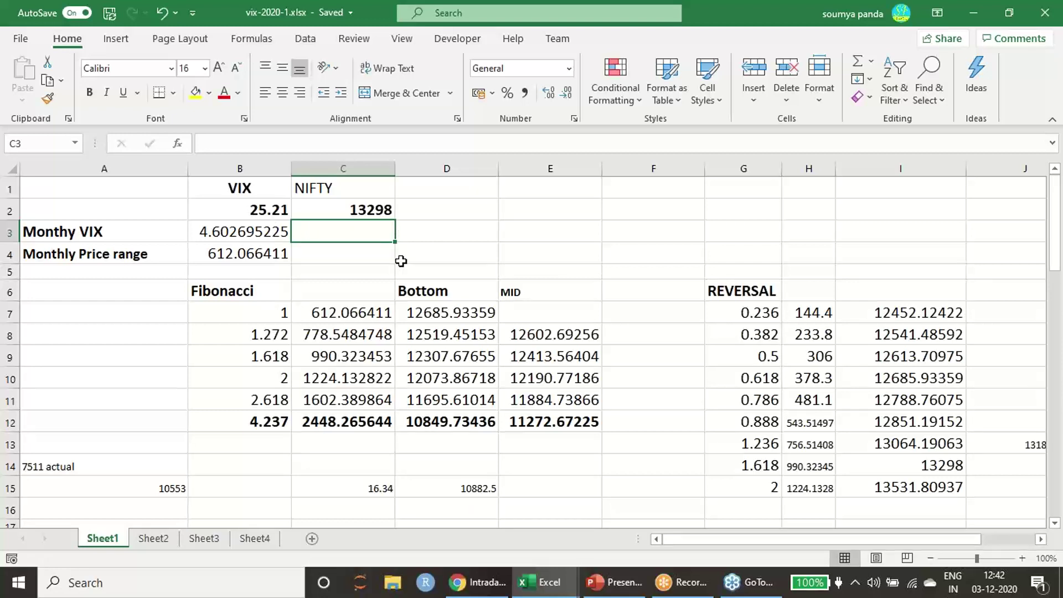
Step: Review the lower table's levels and undo the NIFTY changes in C2 and C30
scroll(566, 294, down, 3)
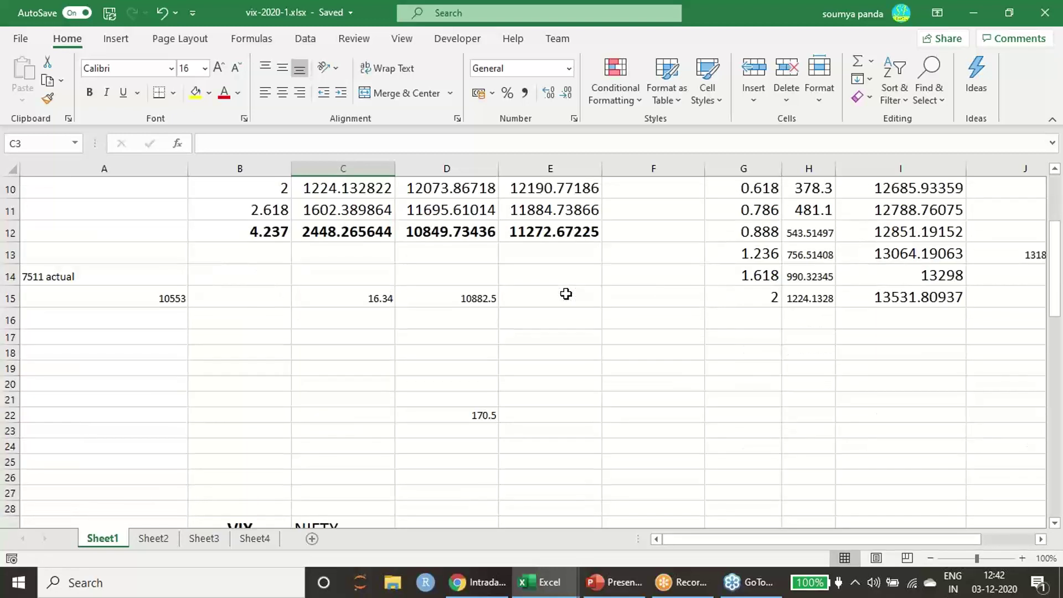
scroll(566, 294, down, 5)
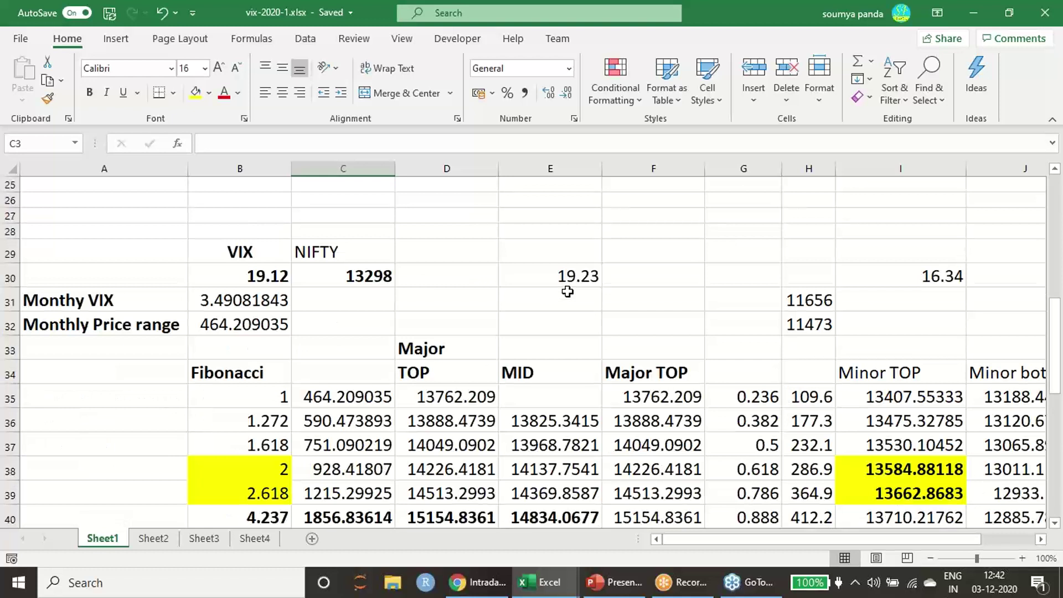
scroll(568, 292, down, 1)
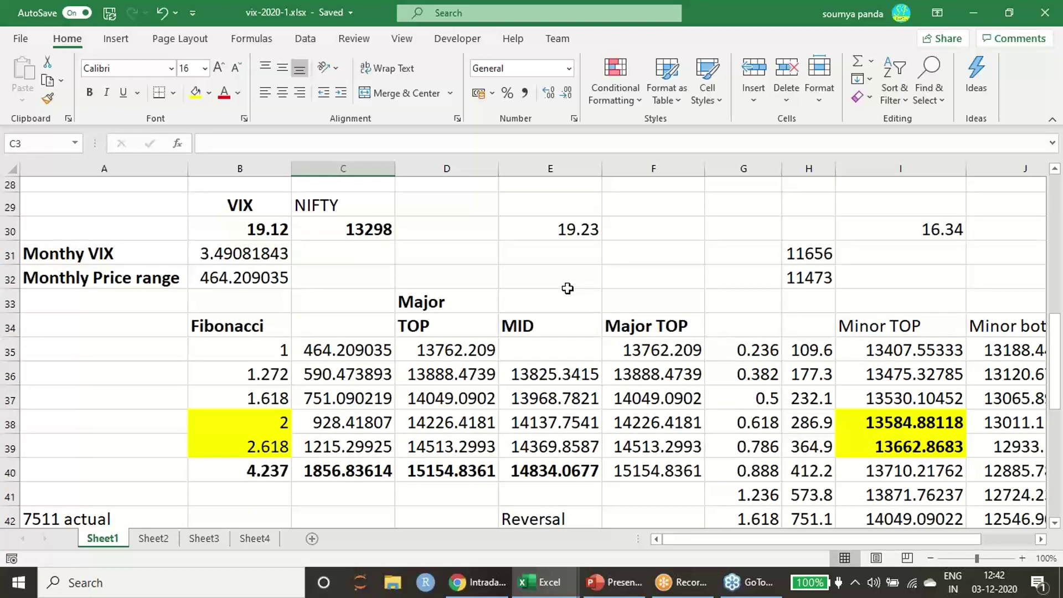
key(ctrl+z)
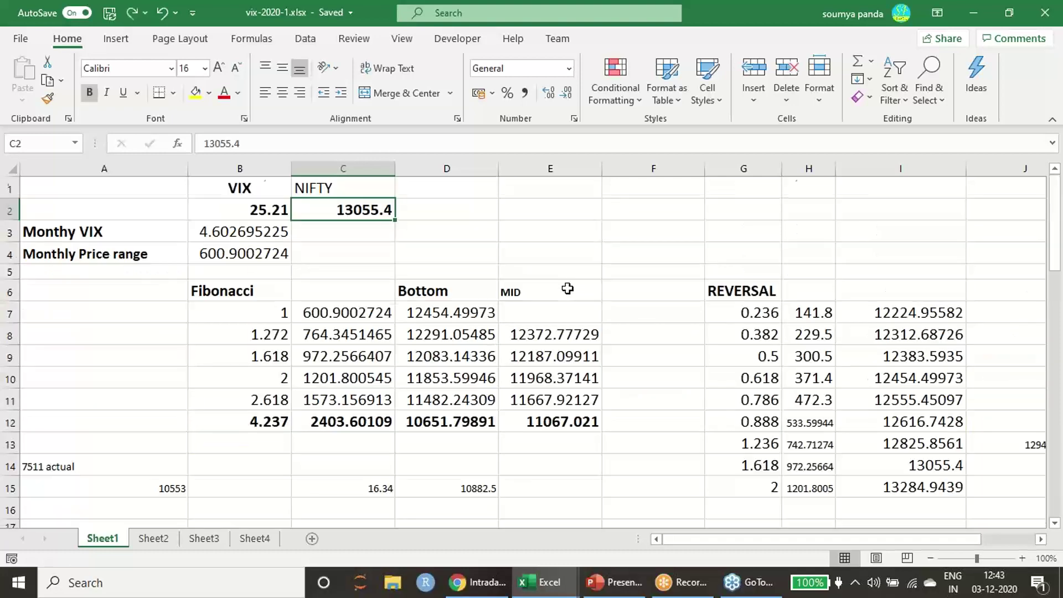
key(ctrl+y)
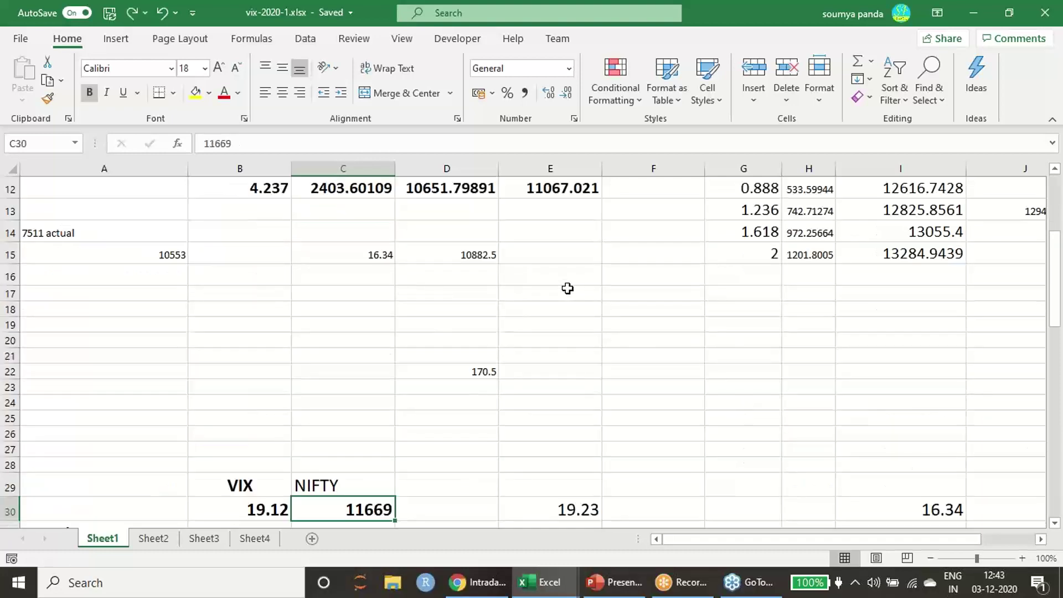
Step: Enter 13298 as the NIFTY value in C30 of the lower Major TOP table
scroll(568, 288, down, 5)
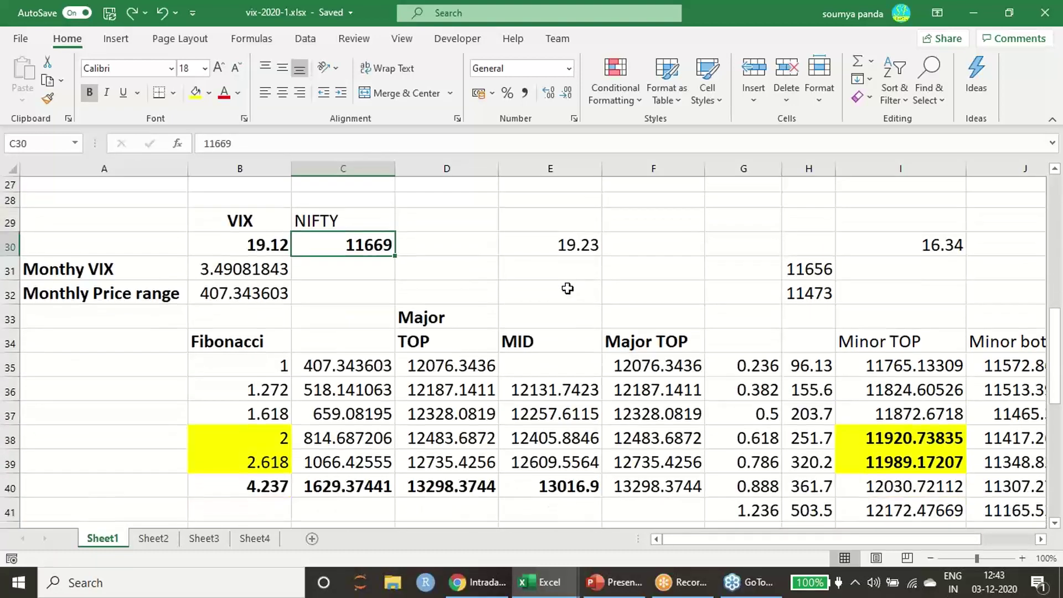
scroll(568, 288, down, 1)
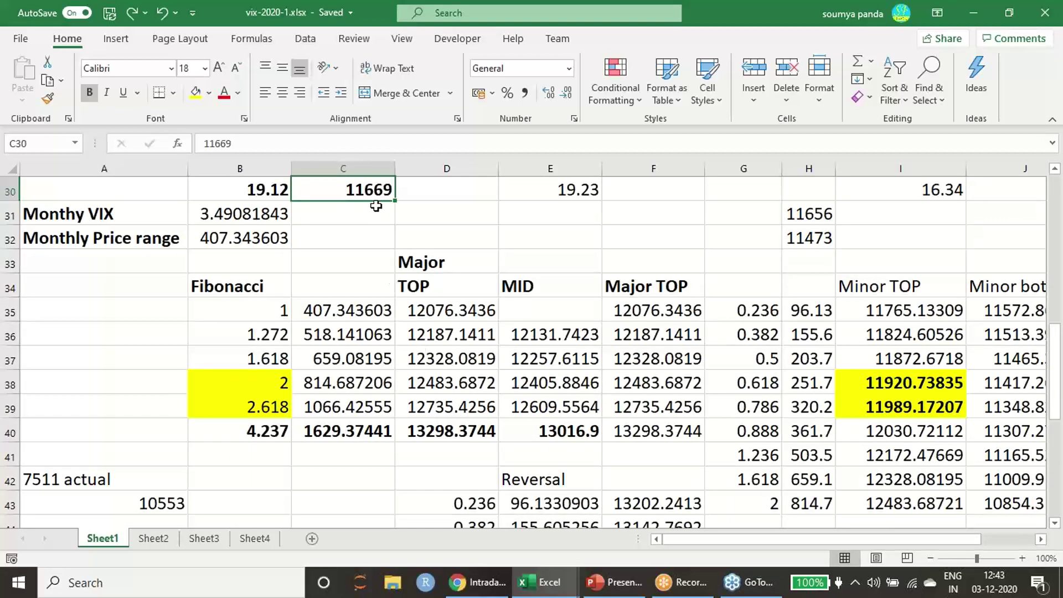
text(1)
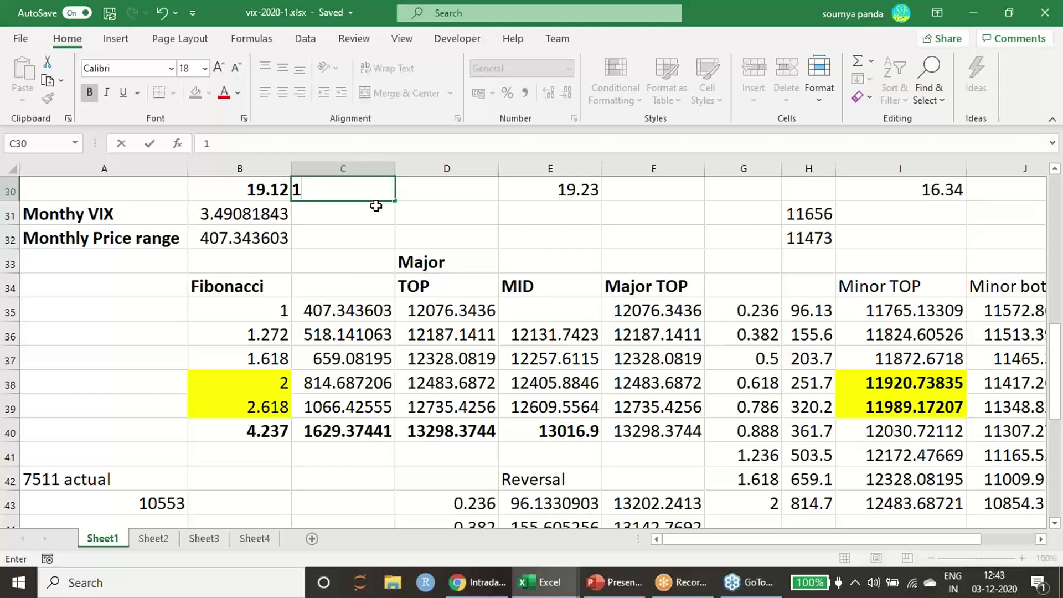
text(3298)
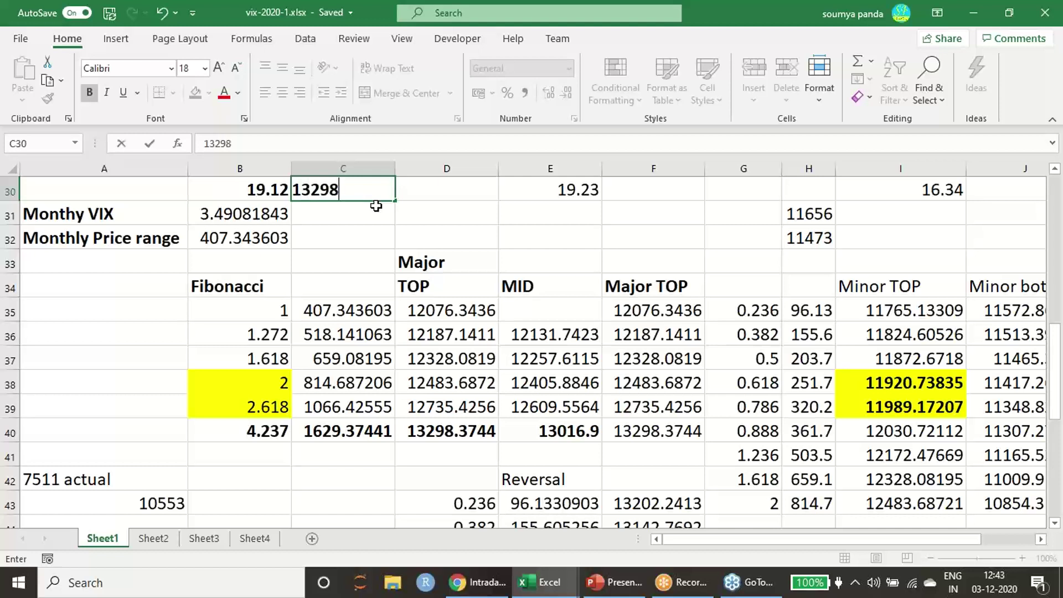
key(Return)
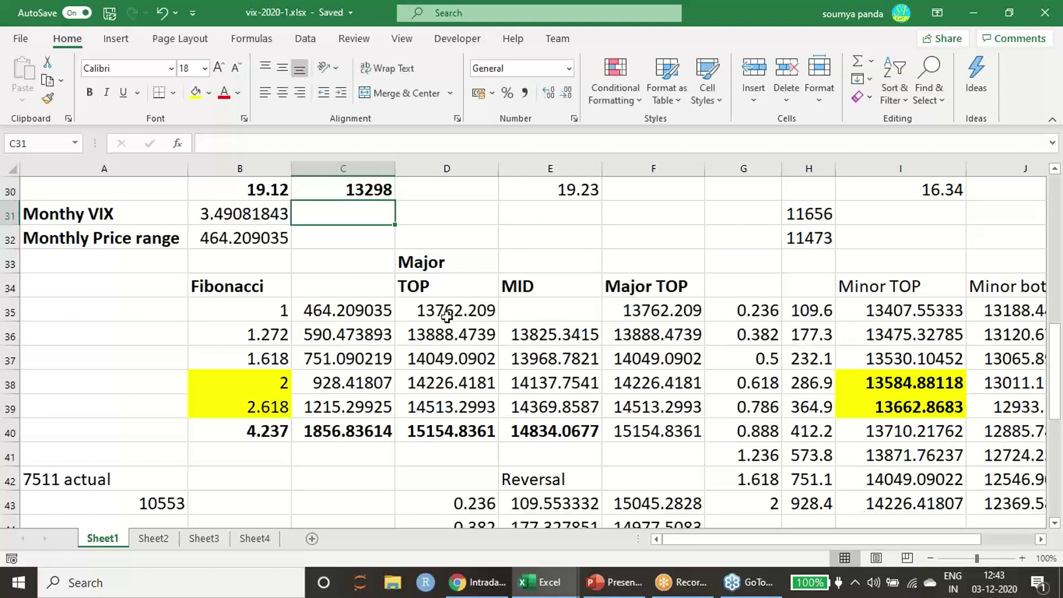
Step: Enter 13298 as the NIFTY value in C2 of the upper Bottom table
scroll(449, 426, up, 9)
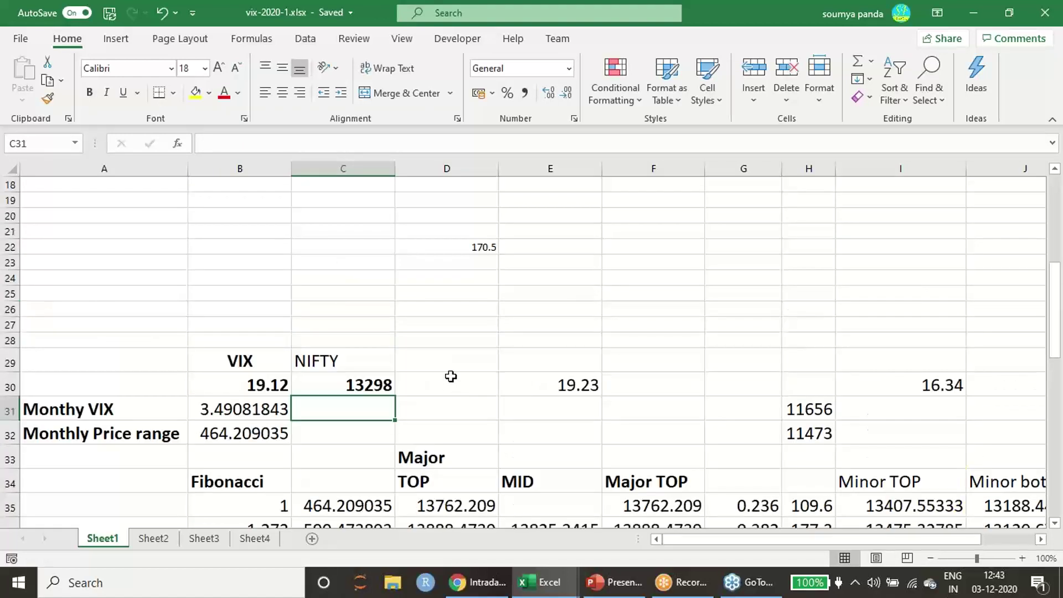
scroll(451, 376, down, 11)
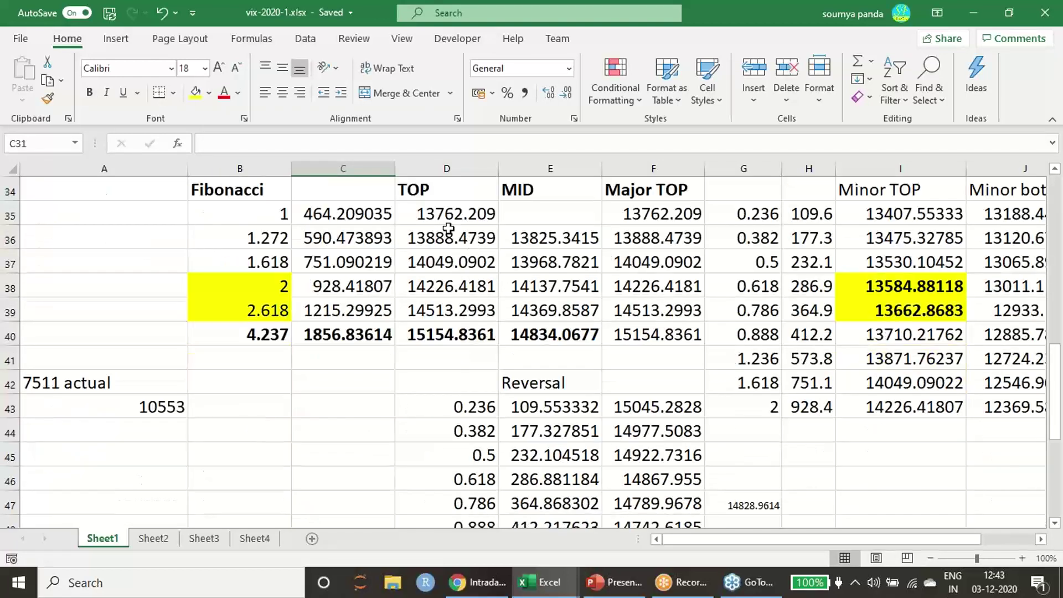
scroll(416, 303, up, 11)
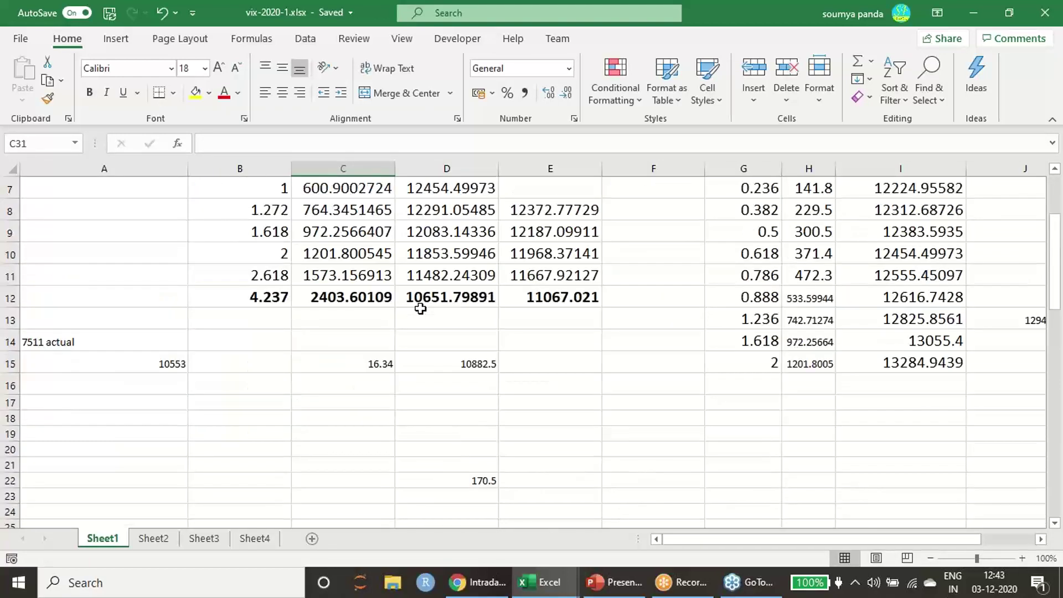
click(359, 206)
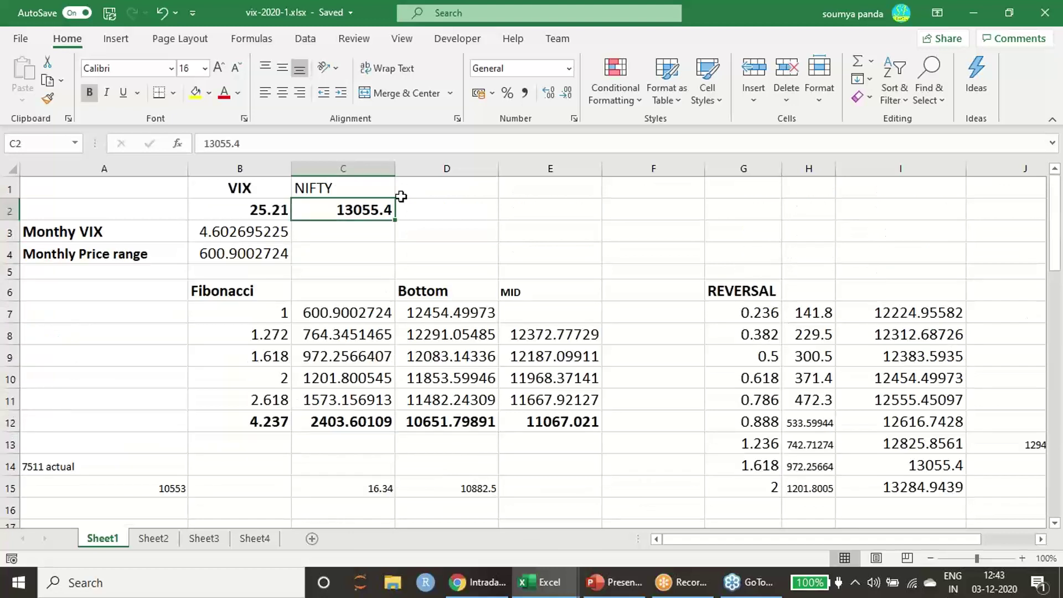
text(13298)
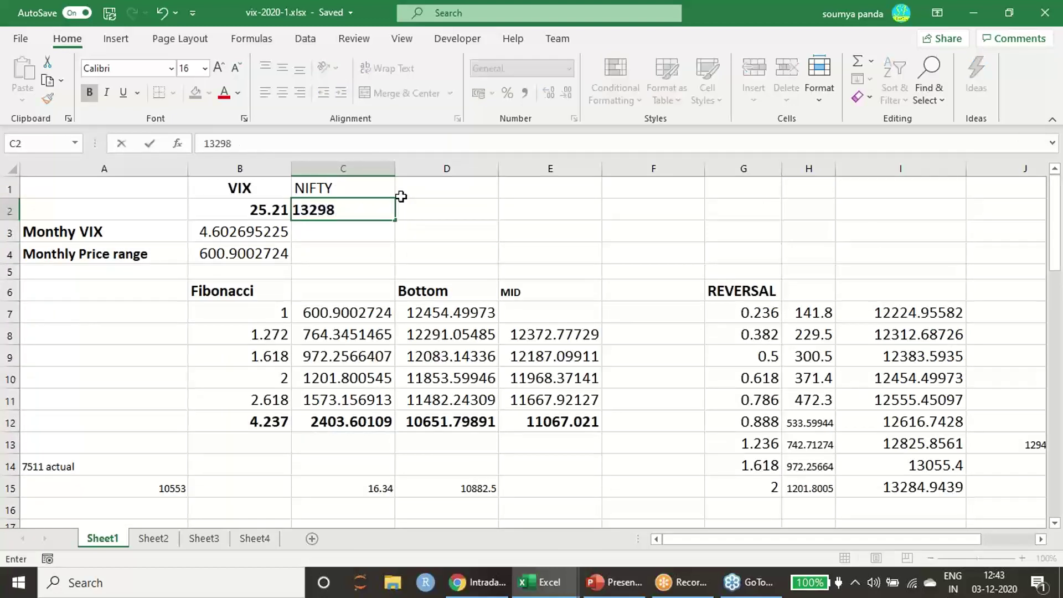
key(Return)
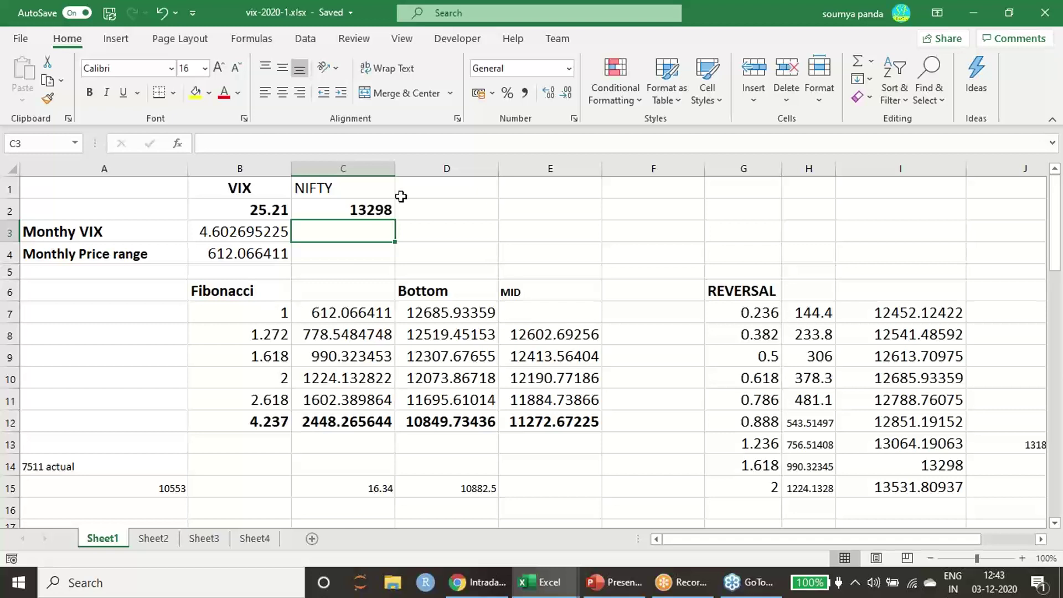
Step: Review the recalculated Major TOP, MID and Minor TOP levels in the lower table, and return to the upper Bottom table
scroll(571, 286, down, 4)
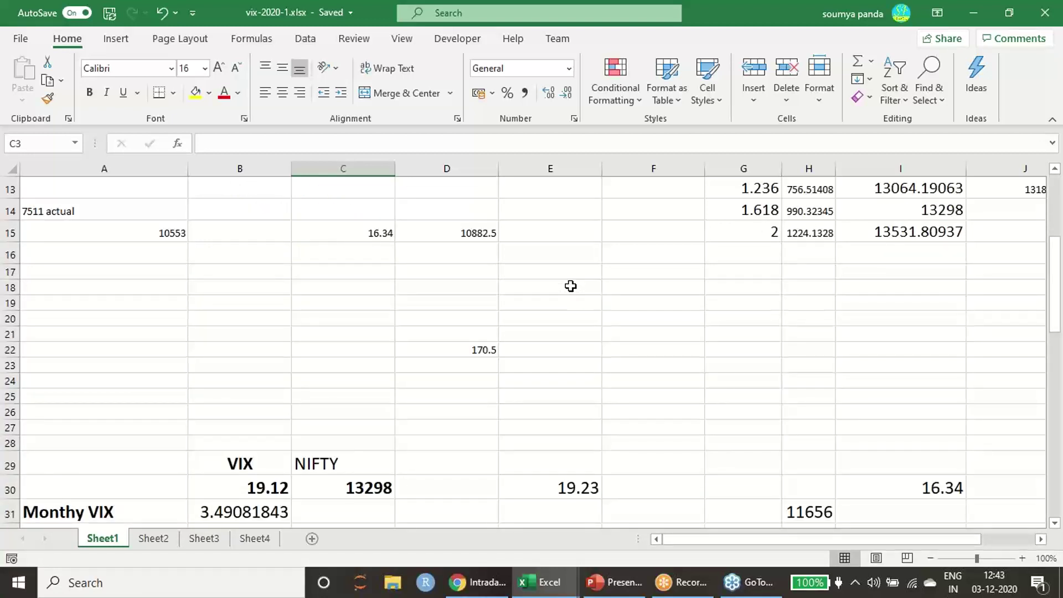
scroll(571, 285, down, 2)
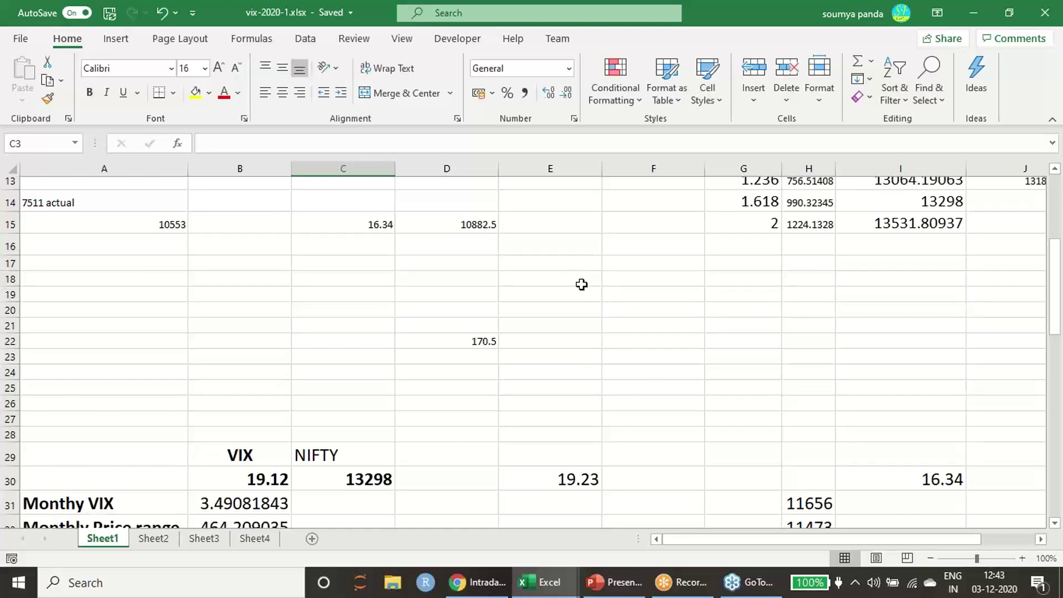
scroll(581, 285, down, 2)
scroll(582, 285, down, 2)
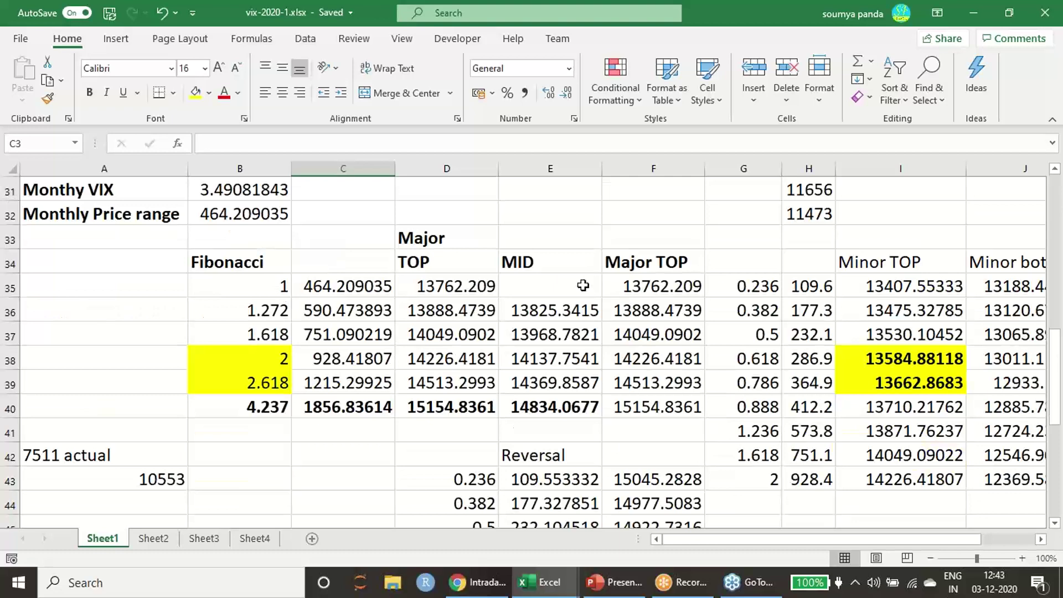
scroll(583, 285, down, 1)
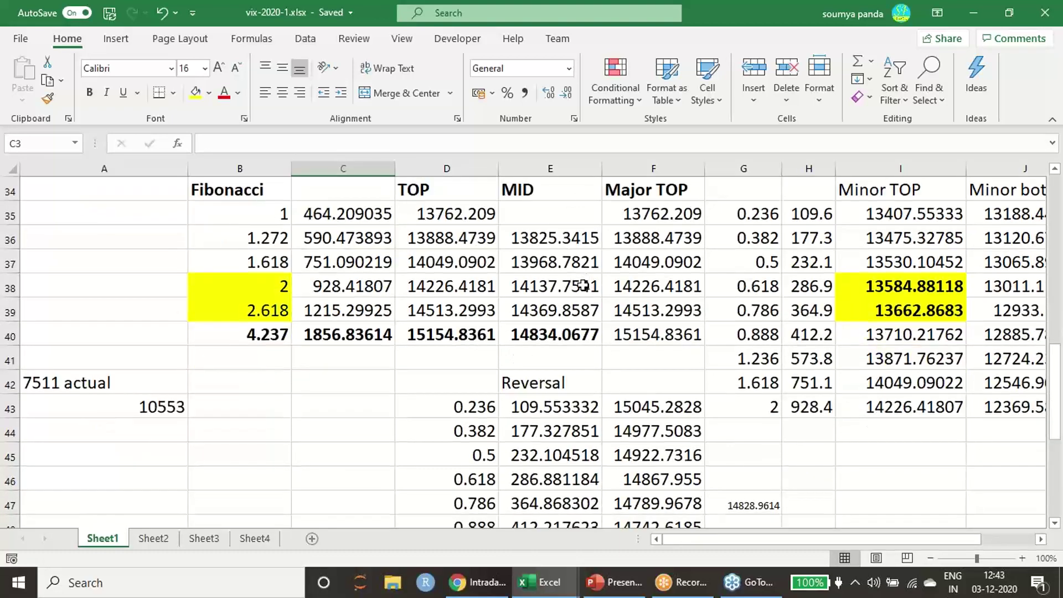
scroll(583, 285, up, 2)
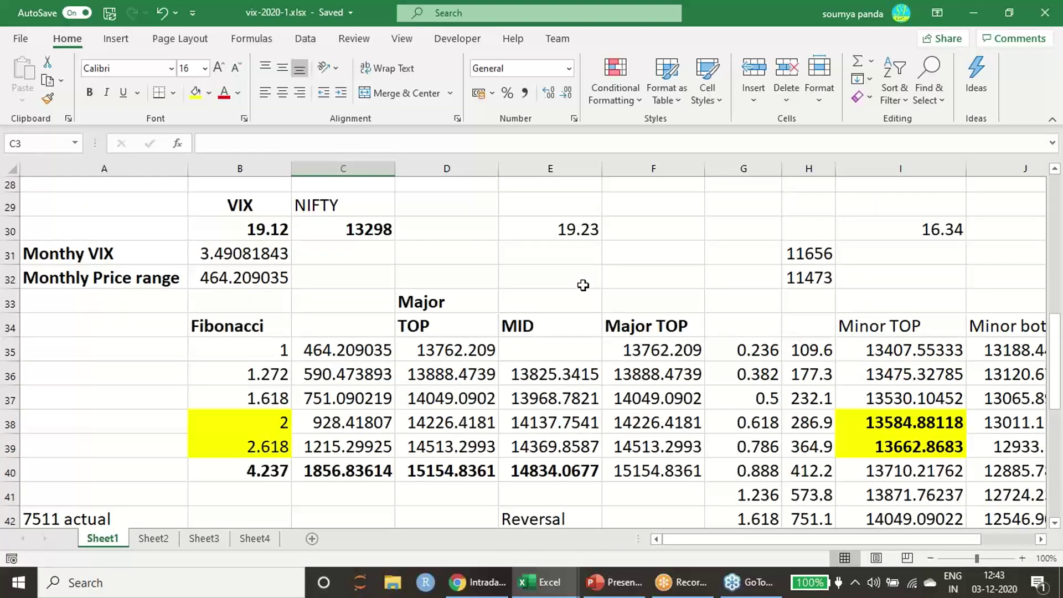
scroll(583, 285, up, 8)
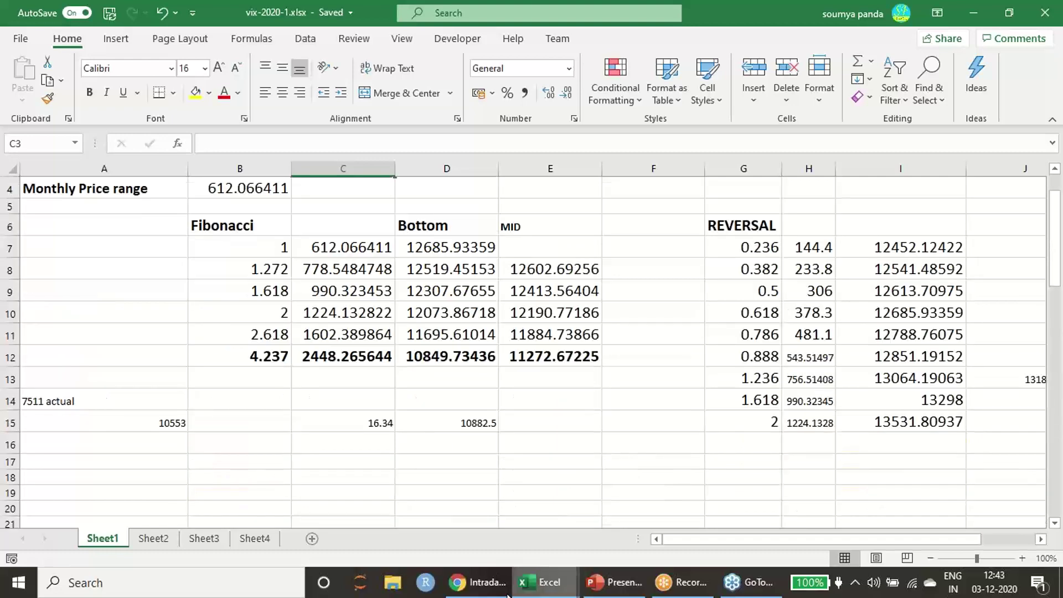
Step: Switch to the YouTube channel page in Chrome and look through its uploaded videos on Nifty top and bottom calculation
click(489, 587)
click(277, 13)
scroll(603, 518, up, 3)
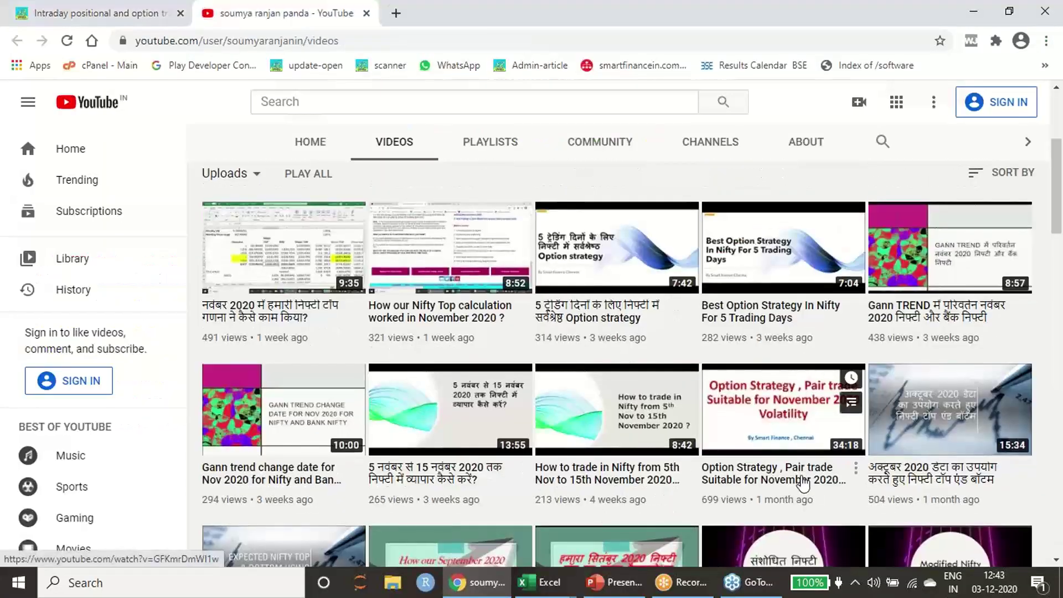
scroll(575, 417, down, 4)
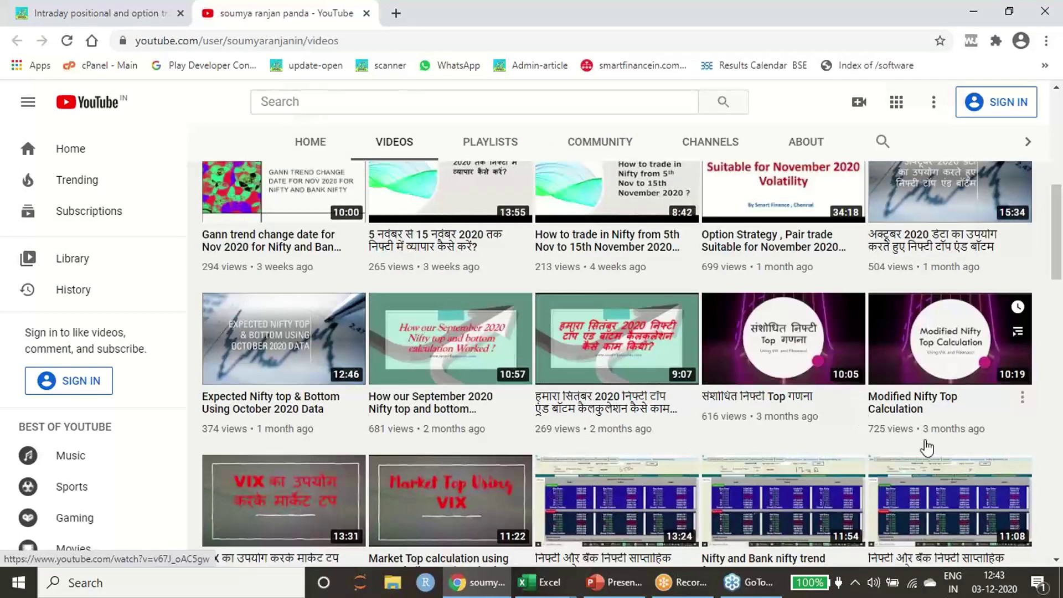
scroll(826, 447, down, 3)
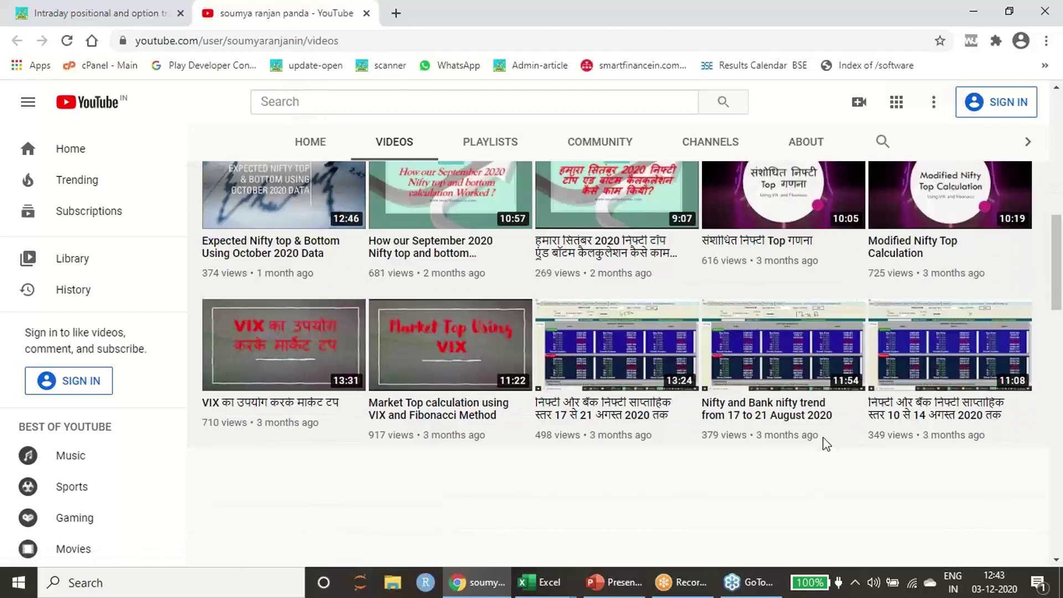
Step: Switch back to the vix-2020-1.xlsx workbook in Excel and show the upper Bottom table from row 1
mouse_move(546, 582)
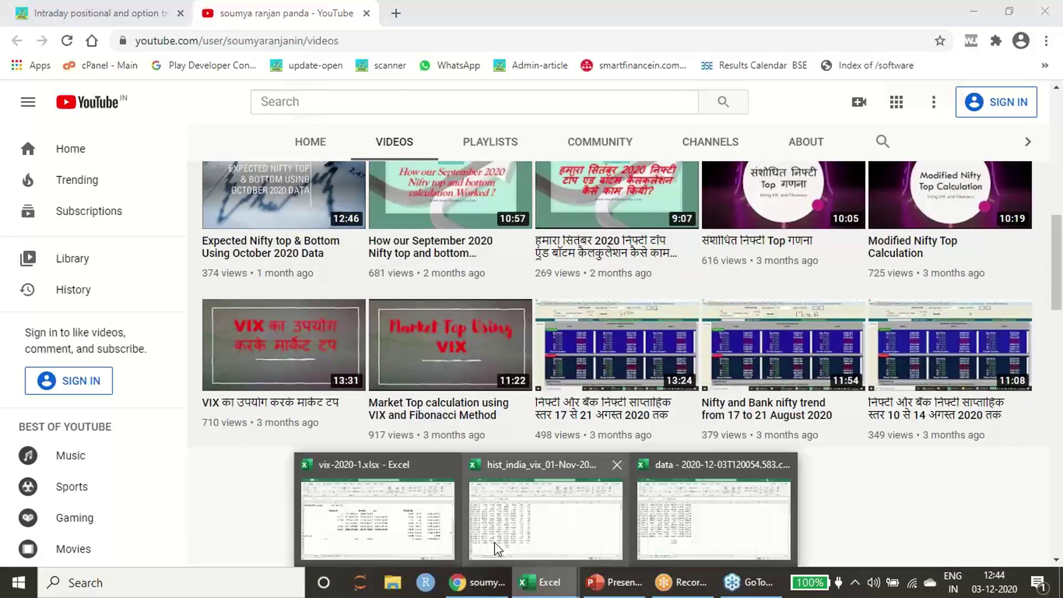
click(397, 537)
scroll(393, 277, up, 1)
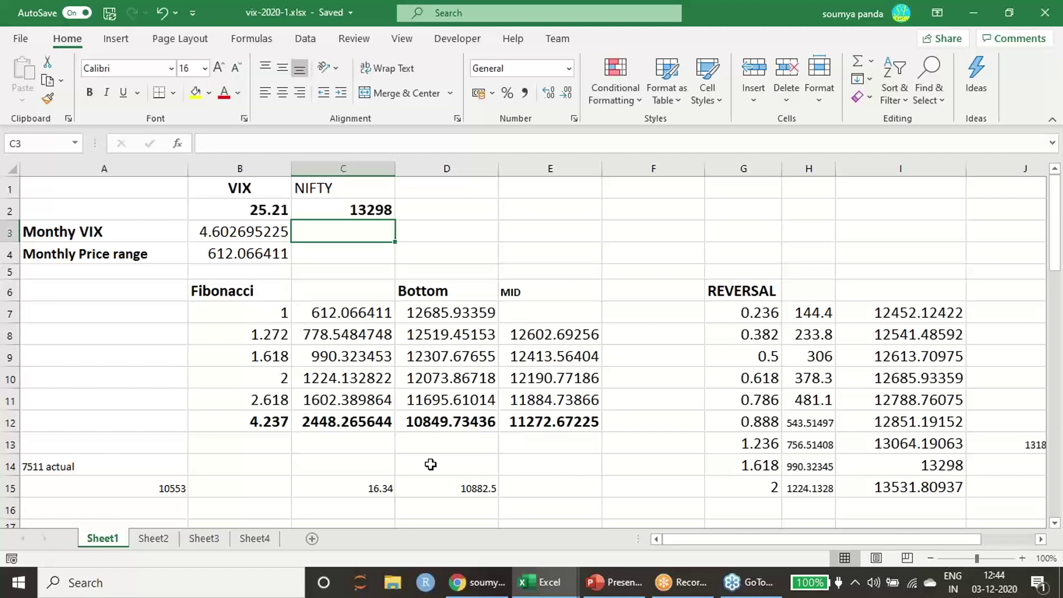
Step: Switch to the Smart Finance page in Chrome and sketch a small narrow box by pen beside the first entries of the SOFTWARES list
mouse_move(493, 591)
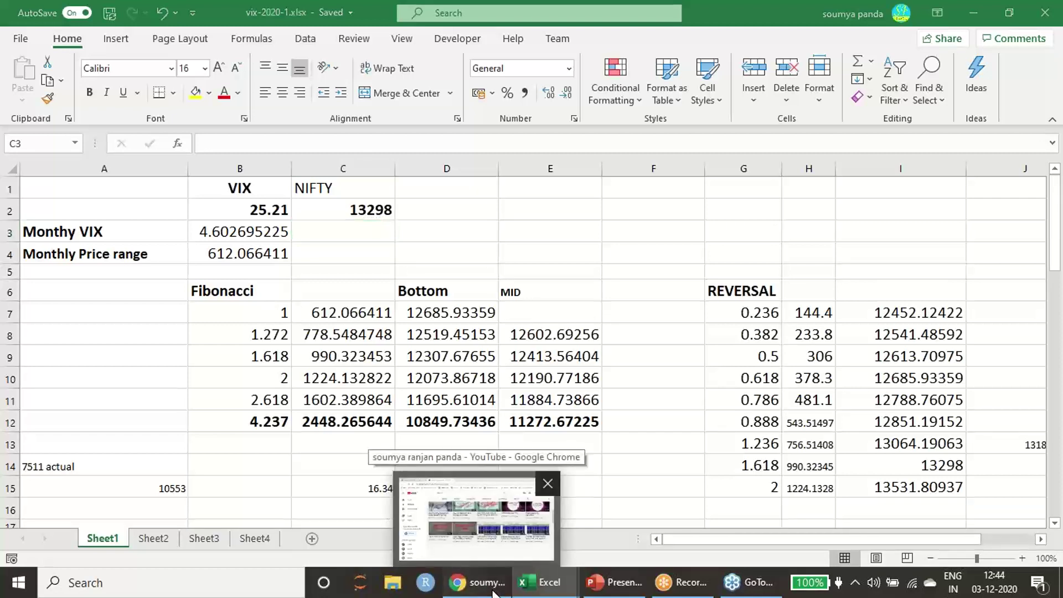
click(493, 592)
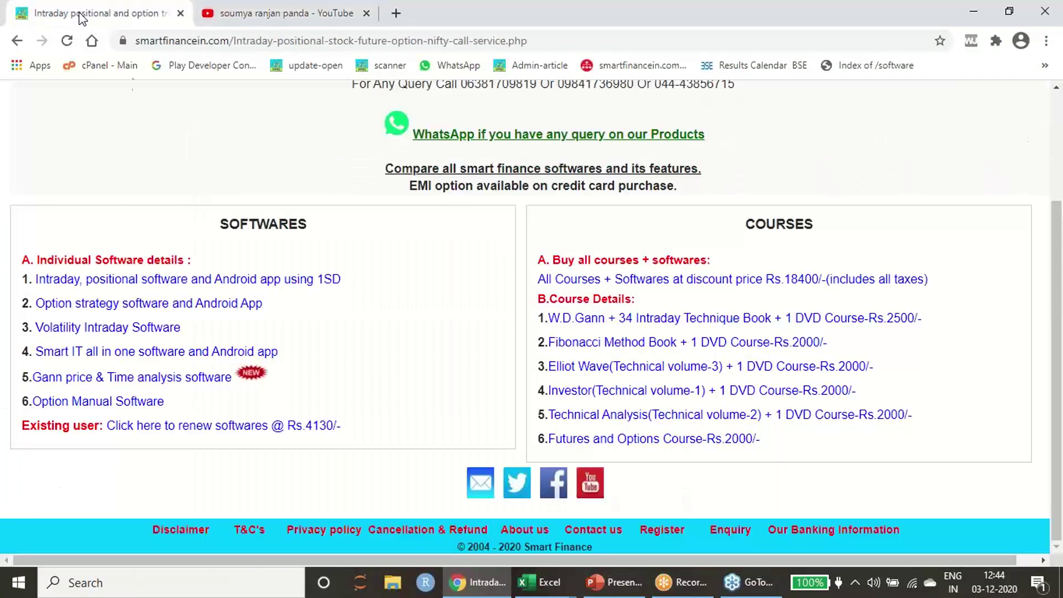
click(77, 14)
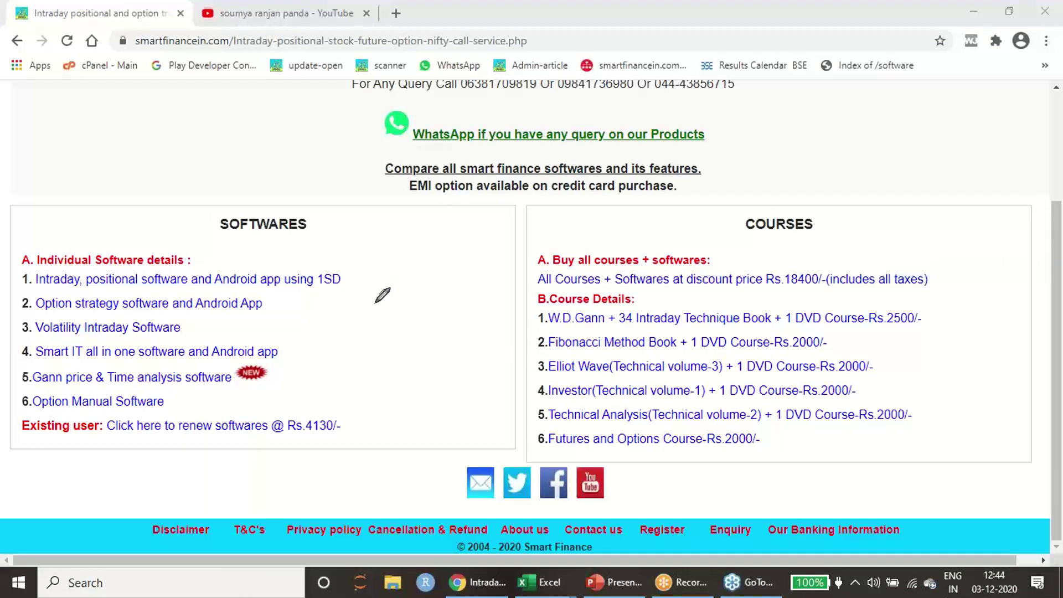
mouse_move(392, 275)
mouse_down()
mouse_move(399, 309)
mouse_move(392, 277)
mouse_move(408, 271)
mouse_move(420, 310)
mouse_move(400, 314)
mouse_up()
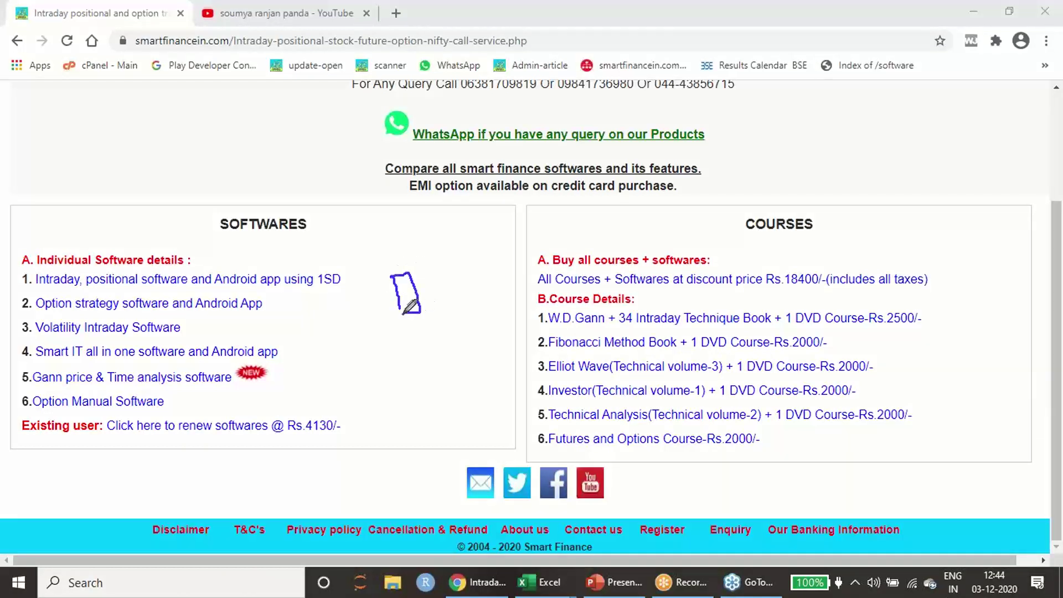